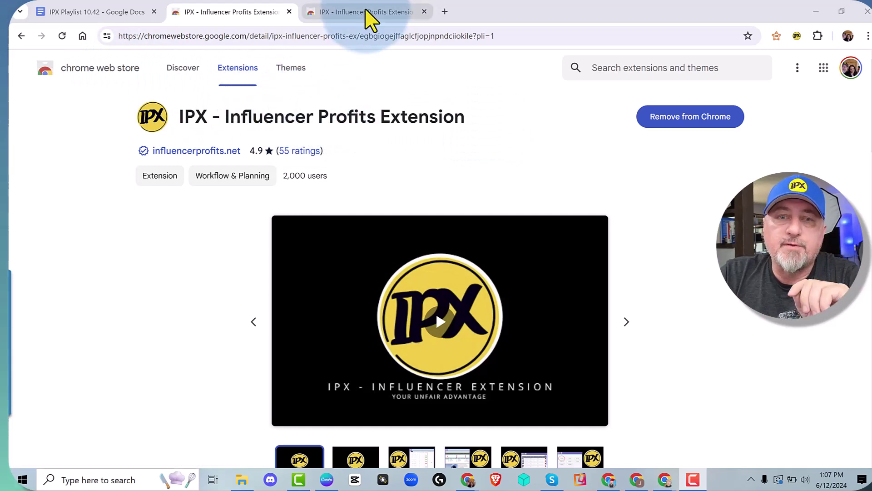
Go to influencerextension.com in the second Chrome Web Store tab to load the IPX extension's listing.
{"action": "left_click", "coordinate": [394, 14]}
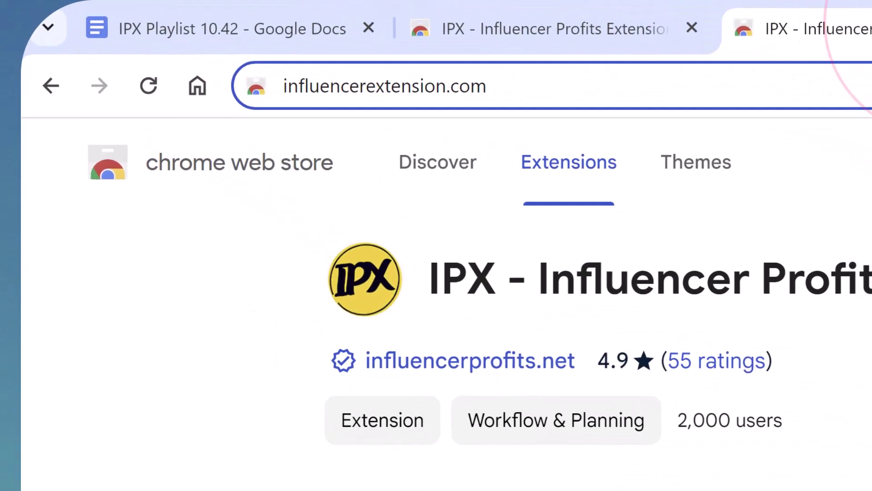
{"action": "left_click", "coordinate": [744, 93]}
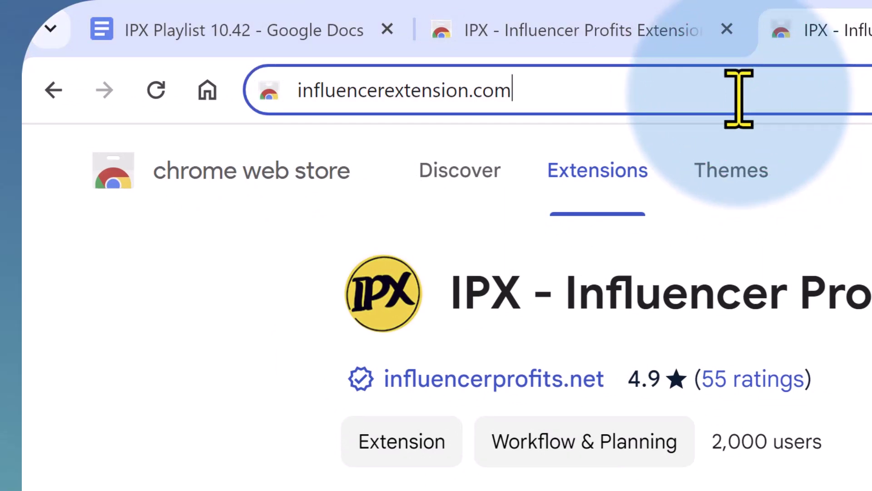
{"action": "left_click", "coordinate": [739, 96]}
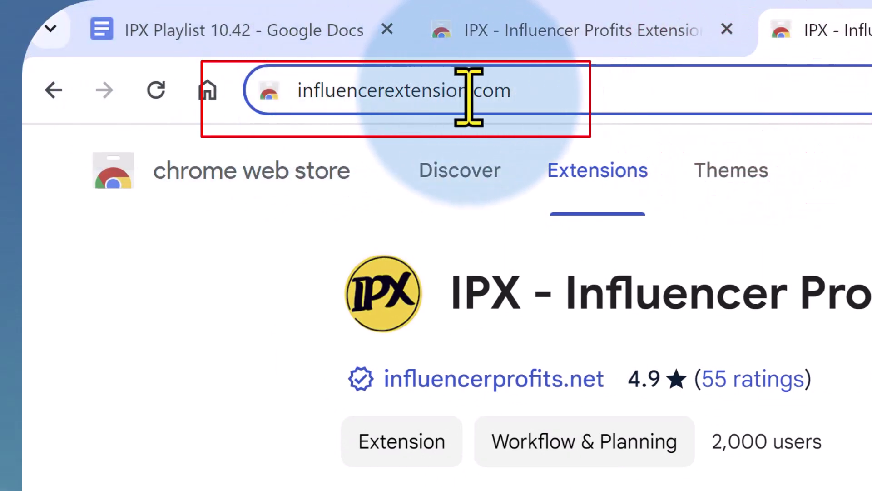
{"action": "key", "text": "Return"}
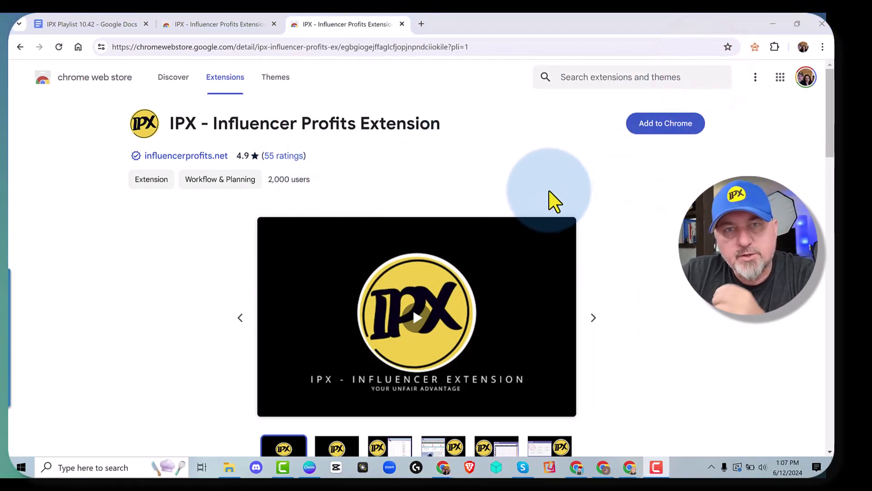
Add the IPX - Influencer Profits Extension to Chrome and accept its requested permissions.
{"action": "left_click", "coordinate": [663, 125]}
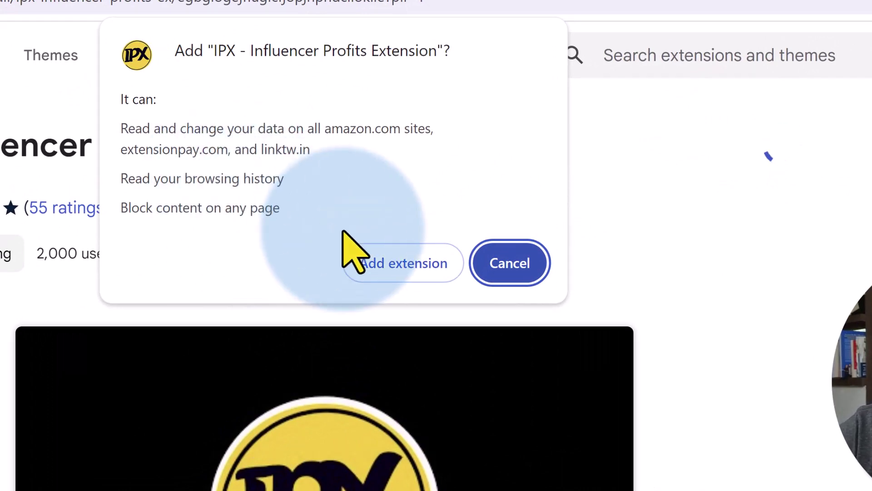
{"action": "left_click", "coordinate": [411, 268]}
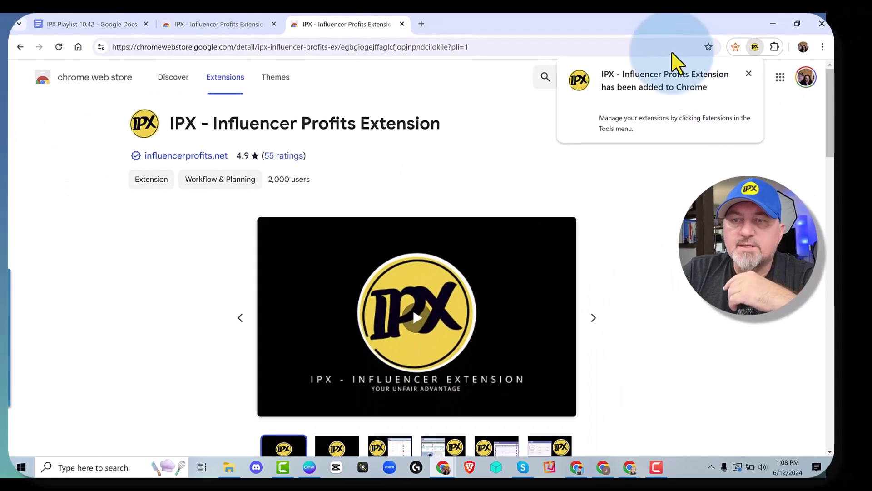
{"action": "left_click", "coordinate": [629, 56]}
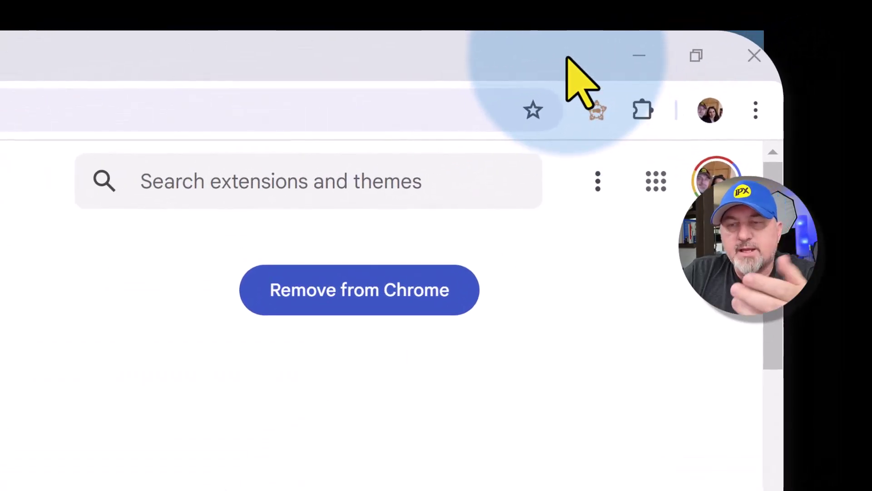
Pin the IPX - Influencer Profits Extension so it stays accessible in the browser.
{"action": "left_click", "coordinate": [643, 111]}
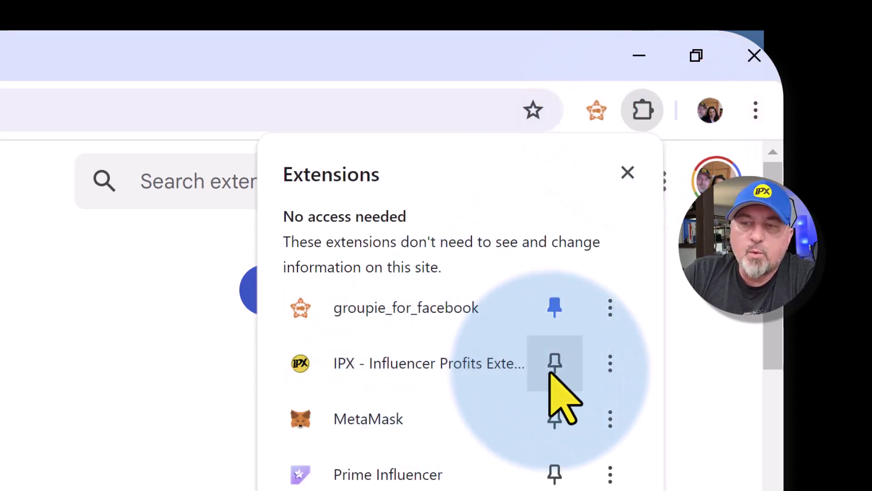
{"action": "left_click", "coordinate": [553, 365]}
{"action": "left_click", "coordinate": [690, 348]}
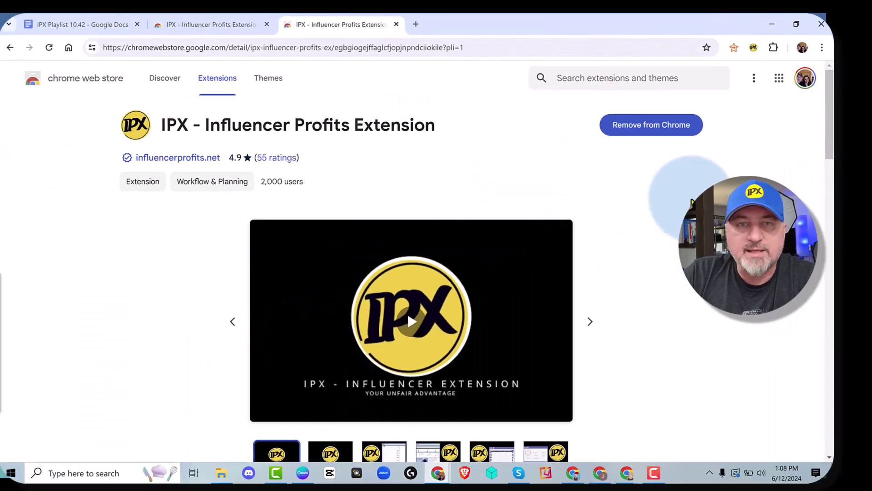
Open the IPX extension and look over its home screen shortcuts and navigation options.
{"action": "left_click", "coordinate": [753, 48]}
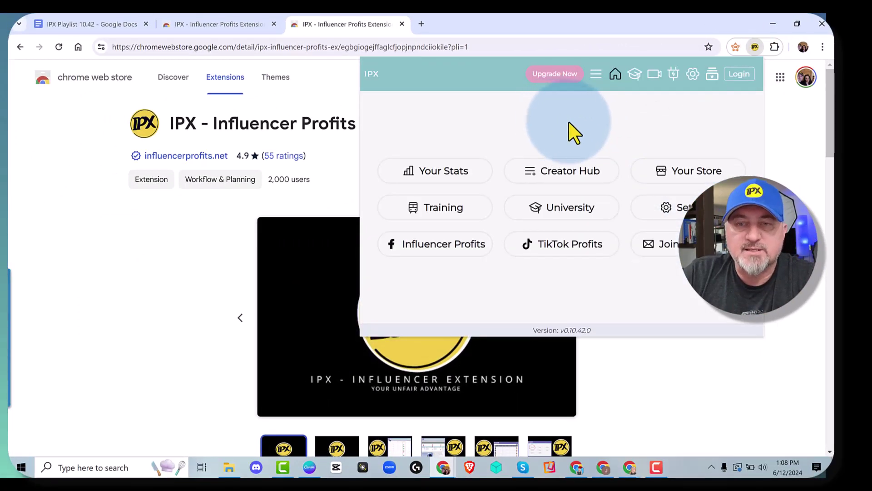
{"action": "left_click", "coordinate": [754, 46]}
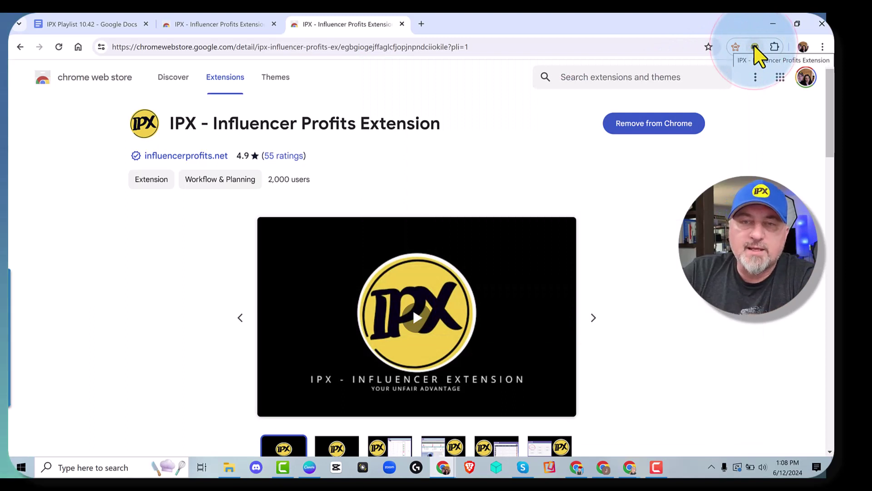
{"action": "left_click", "coordinate": [756, 47]}
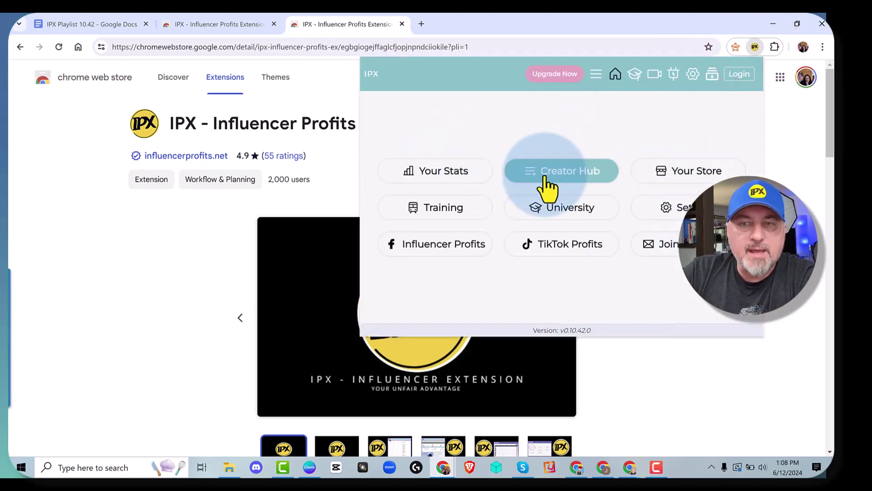
{"action": "left_click", "coordinate": [596, 75]}
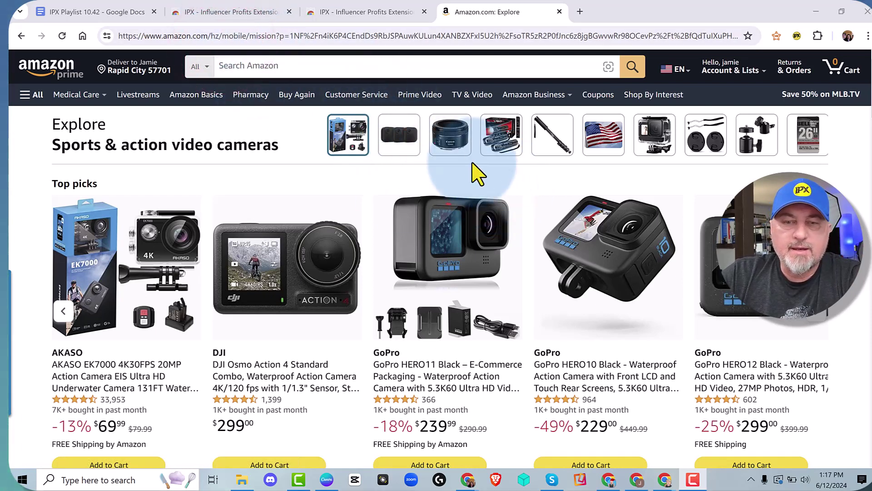
Open the GoPro HERO11 Black product page from Amazon's sports and action video camera top picks.
{"action": "scroll", "coordinate": [470, 170], "scroll_direction": "down", "scroll_amount": 5}
{"action": "scroll", "coordinate": [527, 225], "scroll_direction": "up", "scroll_amount": 5}
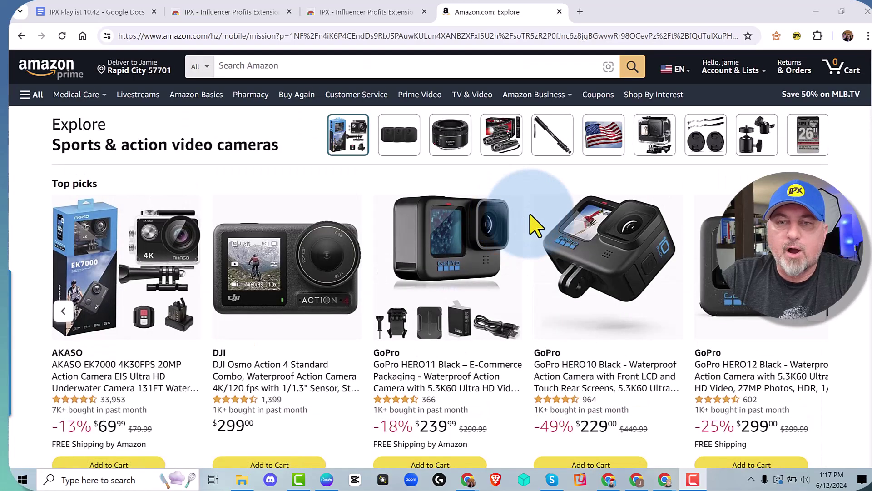
{"action": "left_click", "coordinate": [447, 252]}
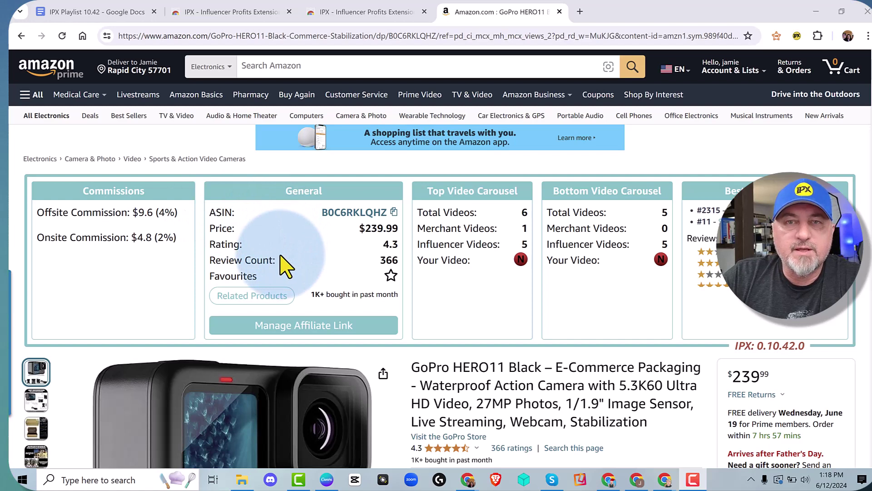
Try the product's ASIN copy option and view the affiliate link manager without creating a link.
{"action": "left_click", "coordinate": [340, 212]}
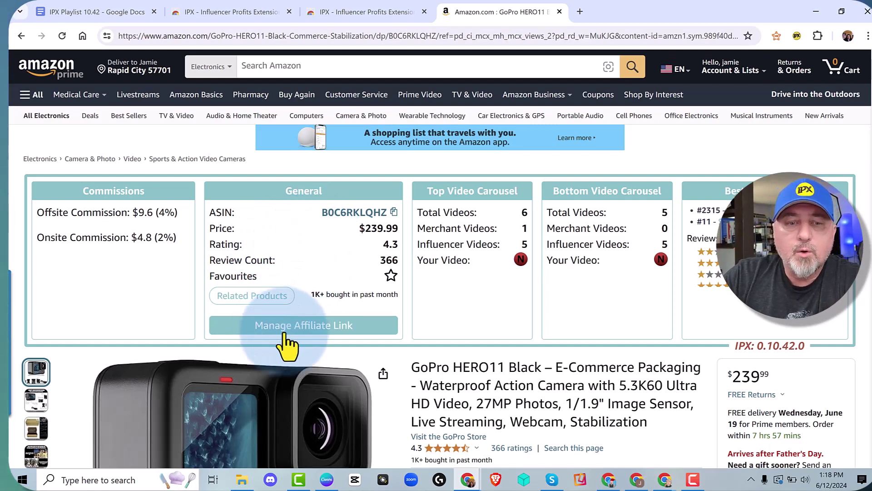
{"action": "left_click", "coordinate": [339, 327]}
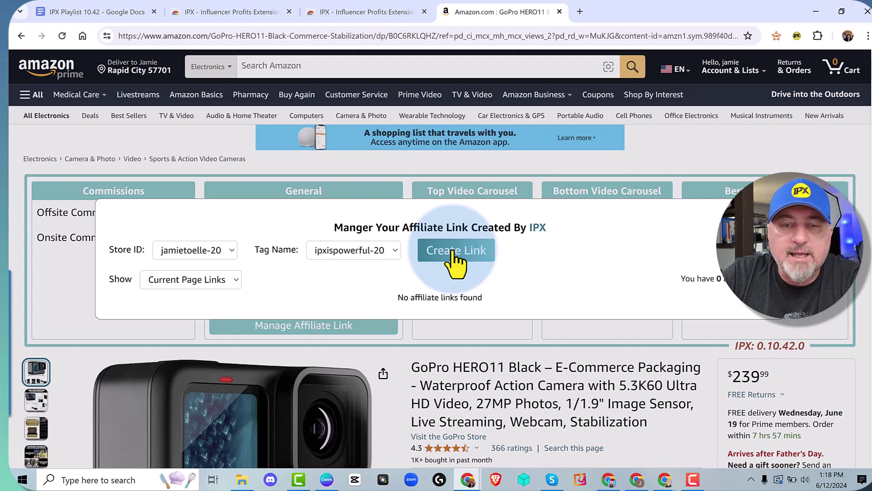
{"action": "left_click", "coordinate": [761, 182]}
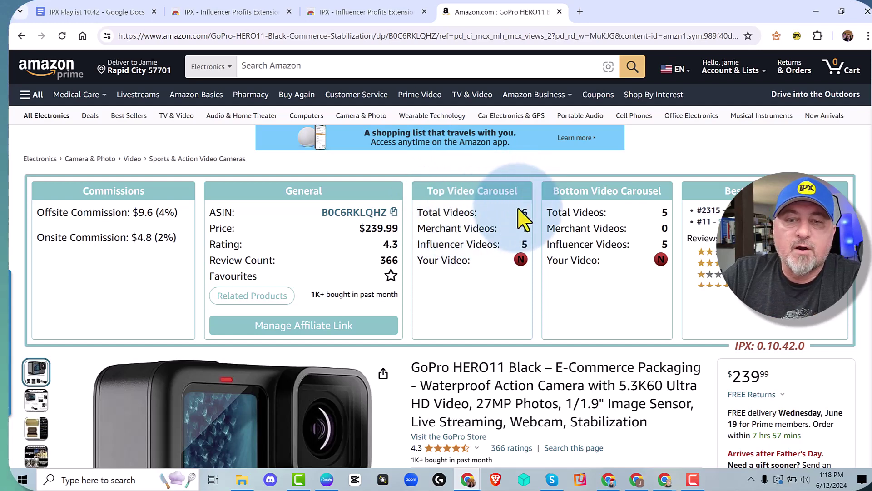
Examine the total, merchant, influencer and own video entries for the product's top and bottom video carousels.
{"action": "left_click_drag", "start_coordinate": [477, 214], "coordinate": [415, 213]}
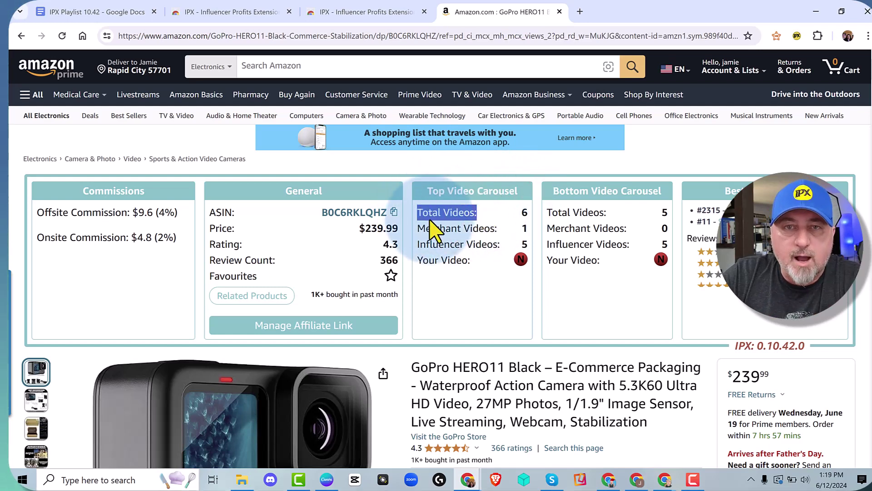
{"action": "left_click_drag", "start_coordinate": [497, 229], "coordinate": [425, 229]}
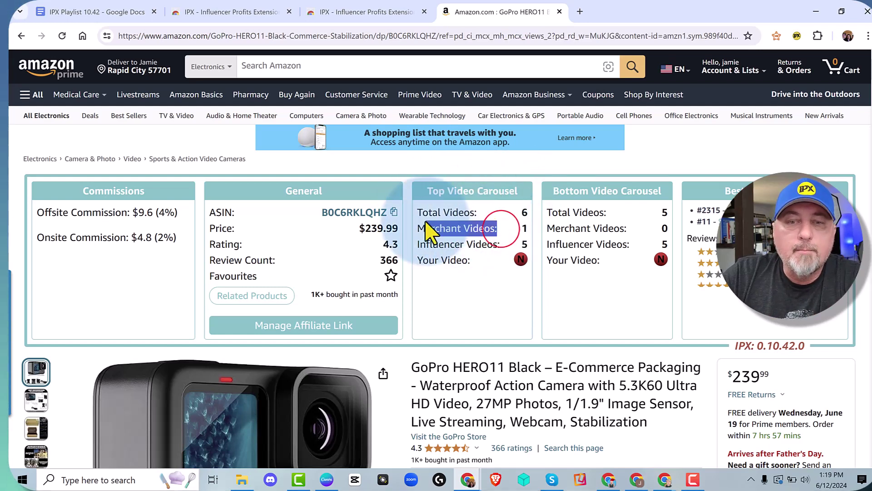
{"action": "left_click_drag", "start_coordinate": [505, 244], "coordinate": [421, 244]}
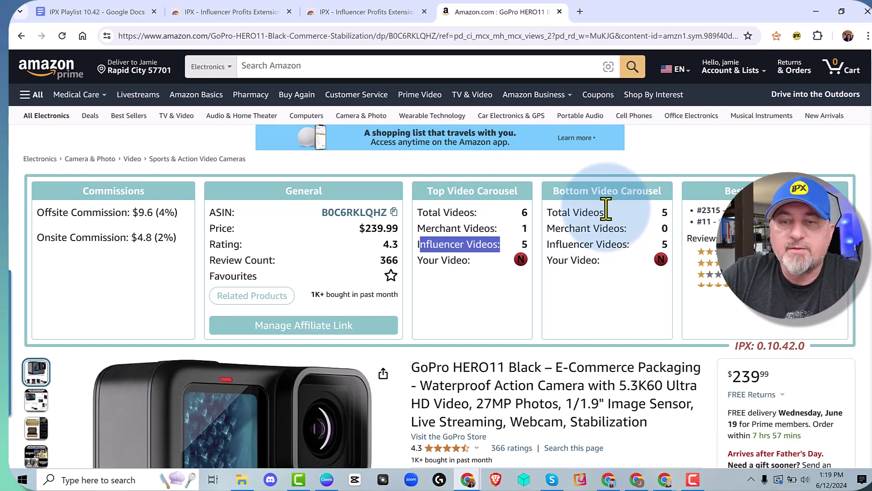
{"action": "left_click_drag", "start_coordinate": [608, 212], "coordinate": [546, 210]}
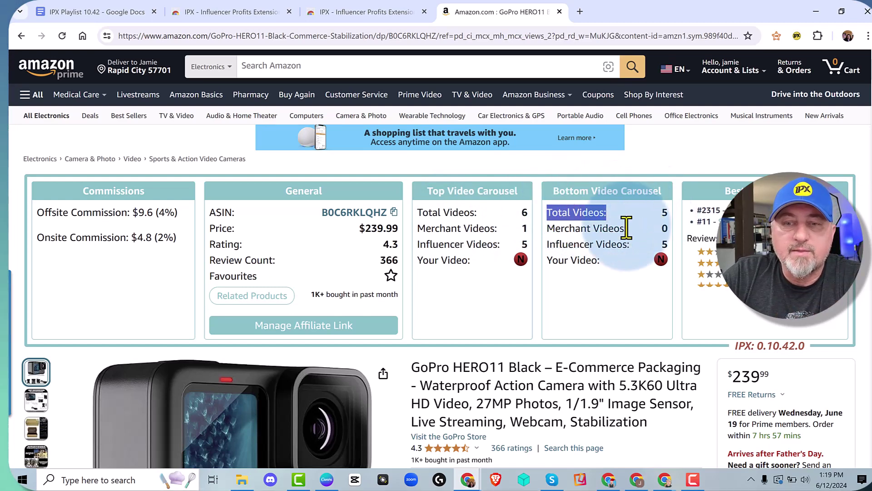
{"action": "left_click_drag", "start_coordinate": [627, 228], "coordinate": [540, 230]}
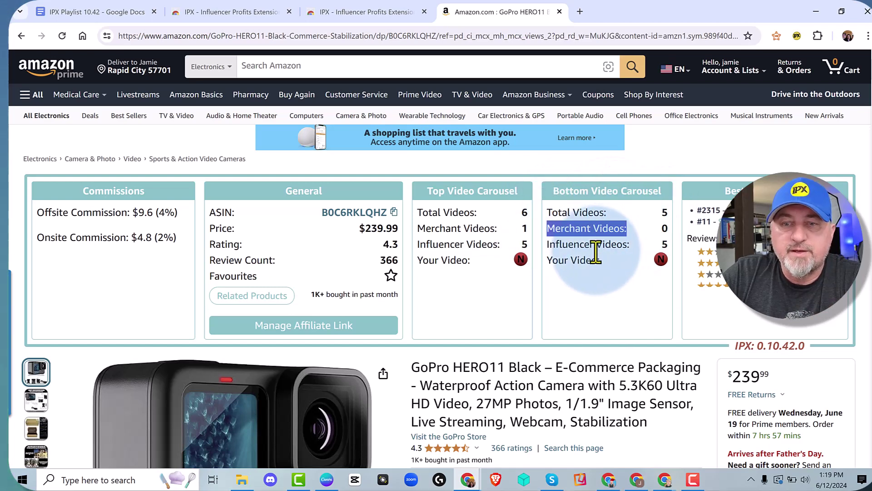
{"action": "left_click_drag", "start_coordinate": [636, 244], "coordinate": [563, 244]}
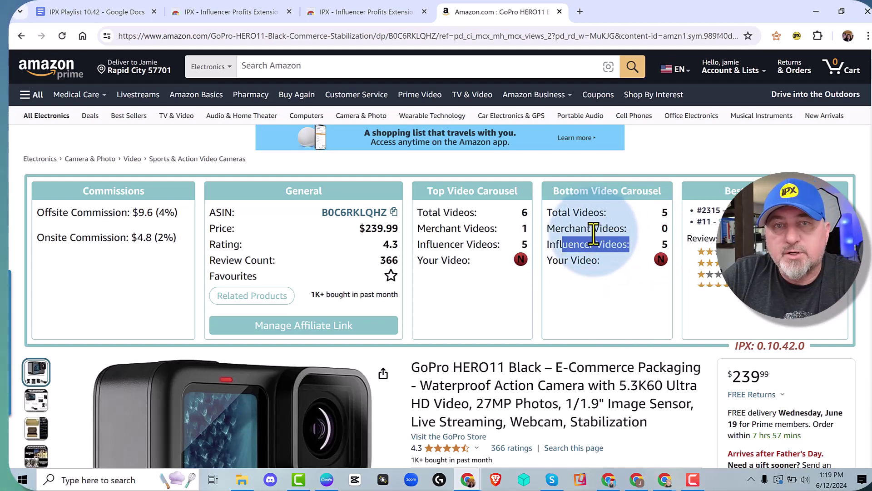
{"action": "double_click", "coordinate": [665, 244]}
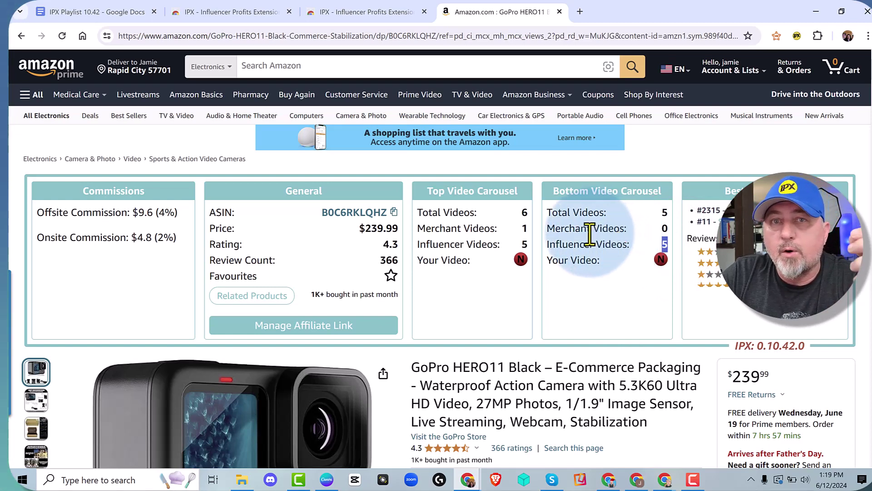
{"action": "left_click_drag", "start_coordinate": [471, 264], "coordinate": [419, 262]}
{"action": "left_click_drag", "start_coordinate": [600, 261], "coordinate": [560, 266]}
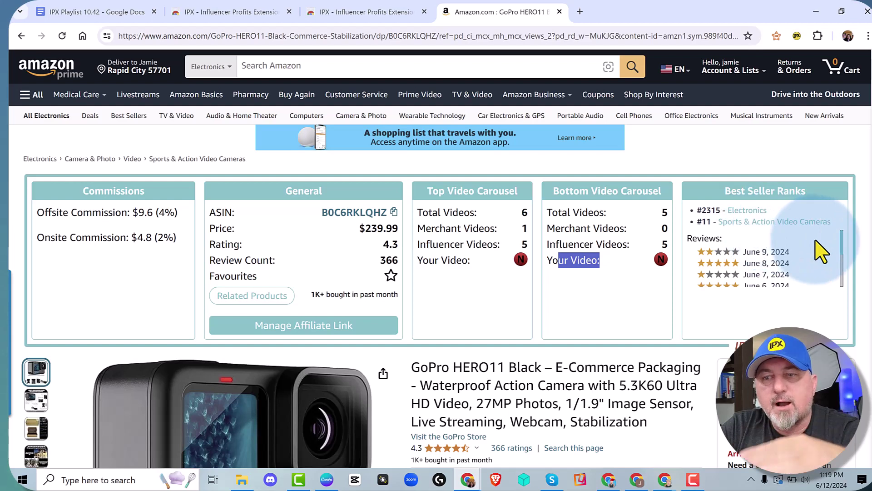
Examine the dated star reviews listed with the product's best seller ranks.
{"action": "scroll", "coordinate": [841, 252], "scroll_direction": "down", "scroll_amount": 2}
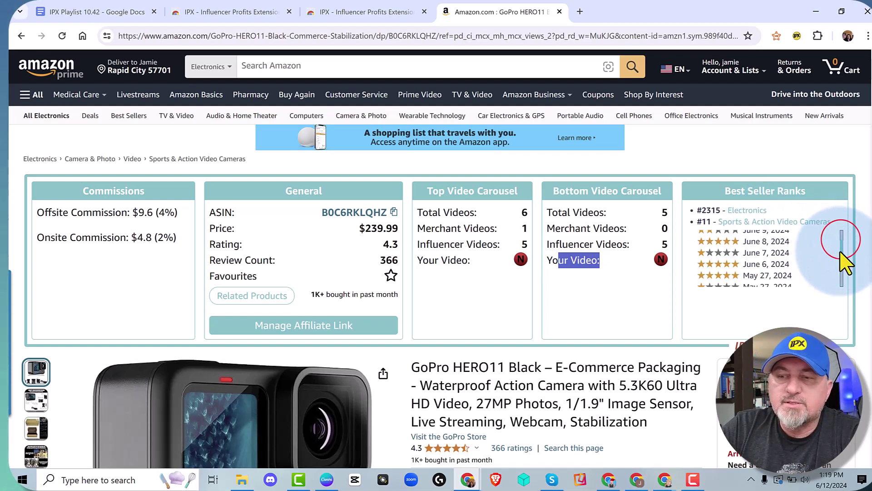
{"action": "scroll", "coordinate": [813, 248], "scroll_direction": "up", "scroll_amount": 2}
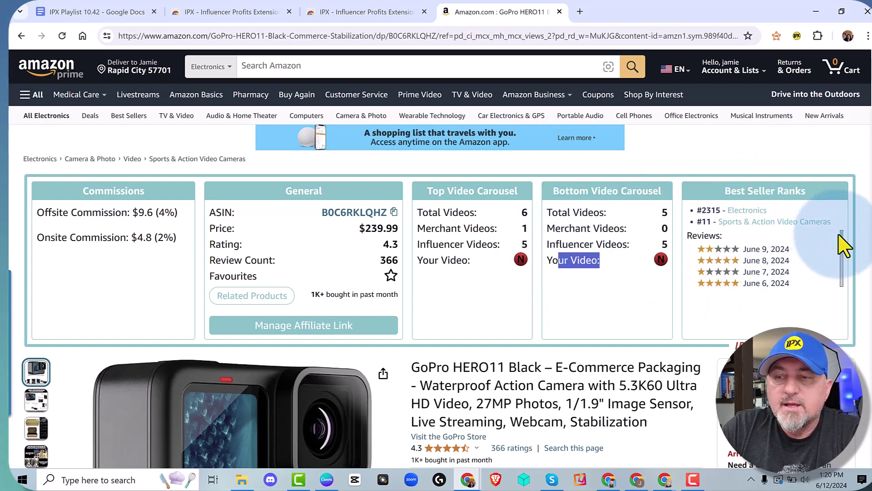
{"action": "left_click_drag", "start_coordinate": [842, 237], "coordinate": [839, 270]}
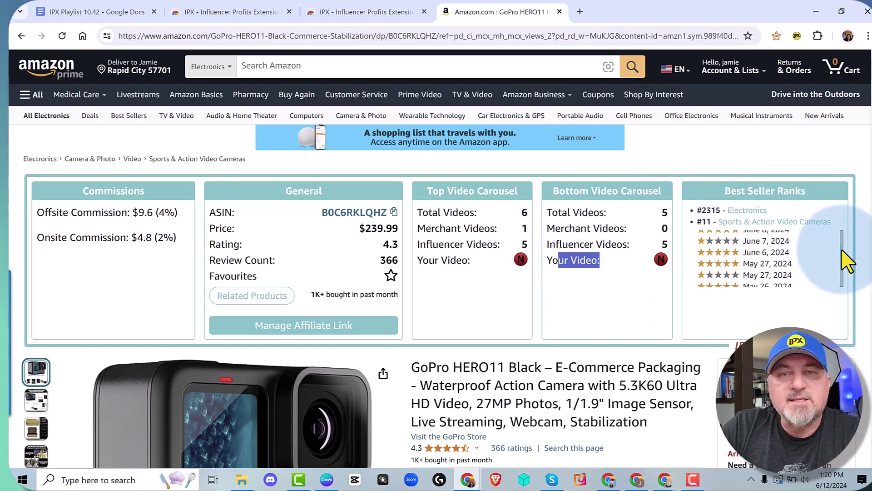
{"action": "left_click_drag", "start_coordinate": [843, 250], "coordinate": [844, 234]}
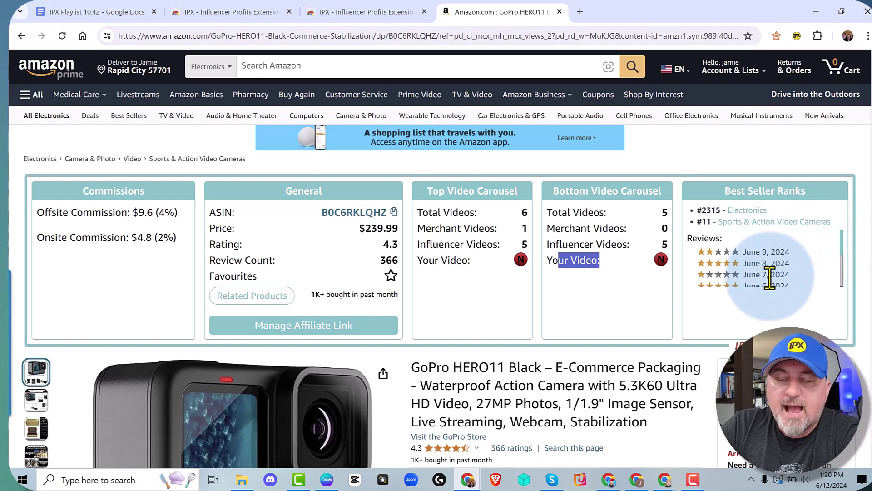
{"action": "left_click", "coordinate": [843, 236]}
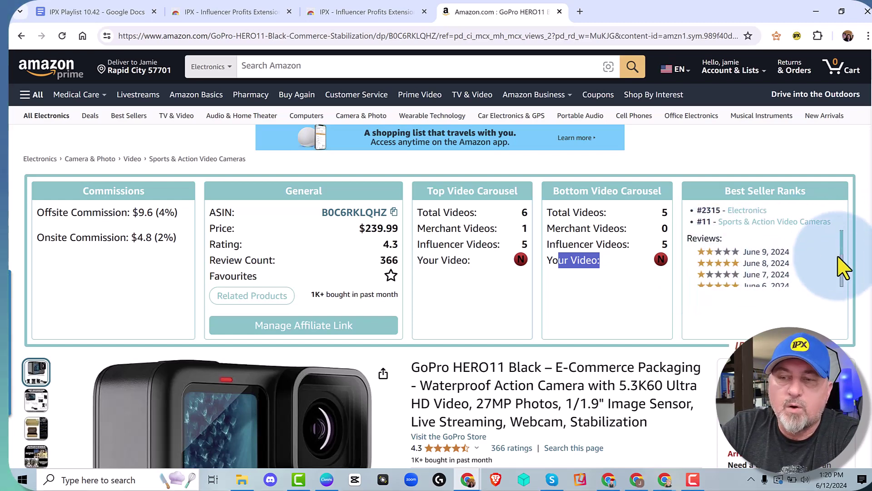
{"action": "mouse_move", "coordinate": [841, 241]}
{"action": "left_mouse_down"}
{"action": "mouse_move", "coordinate": [841, 286]}
{"action": "mouse_move", "coordinate": [839, 249]}
{"action": "mouse_move", "coordinate": [845, 273]}
{"action": "mouse_move", "coordinate": [850, 268]}
{"action": "mouse_move", "coordinate": [840, 234]}
{"action": "left_mouse_up"}
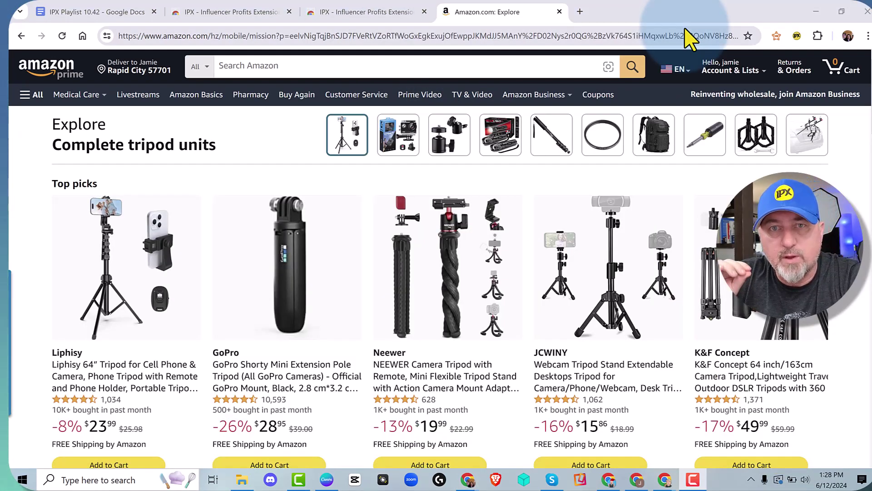
Search Amazon for "tumbler" and bring up the IPX video data shown above the product results.
{"action": "left_click", "coordinate": [542, 66]}
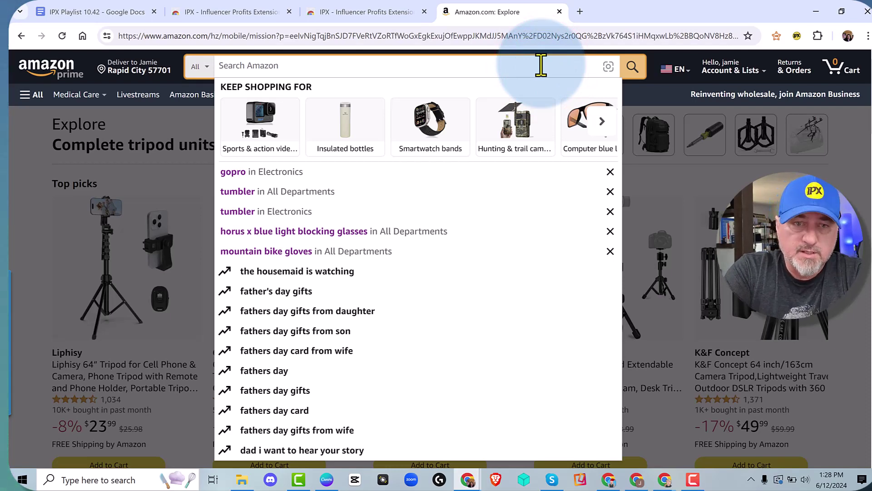
{"action": "type", "text": "tumbler"}
{"action": "key", "text": "Return"}
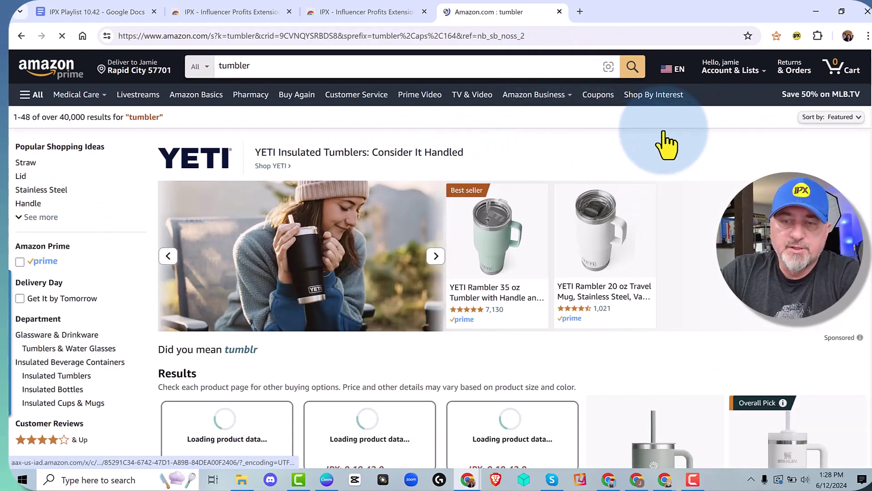
{"action": "scroll", "coordinate": [696, 167], "scroll_direction": "down", "scroll_amount": 2}
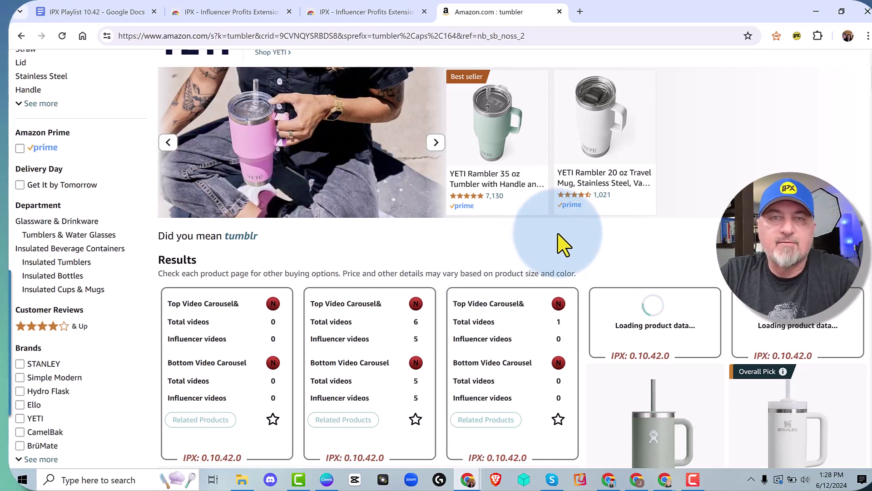
Examine the total and influencer video entries in the IPX boxes of the first row of tumbler results.
{"action": "scroll", "coordinate": [608, 245], "scroll_direction": "down", "scroll_amount": 2}
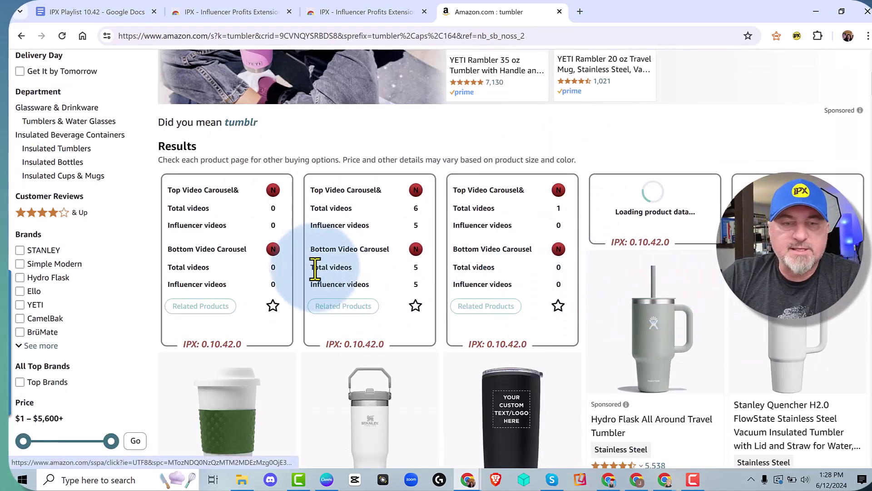
{"action": "scroll", "coordinate": [307, 279], "scroll_direction": "up", "scroll_amount": 1}
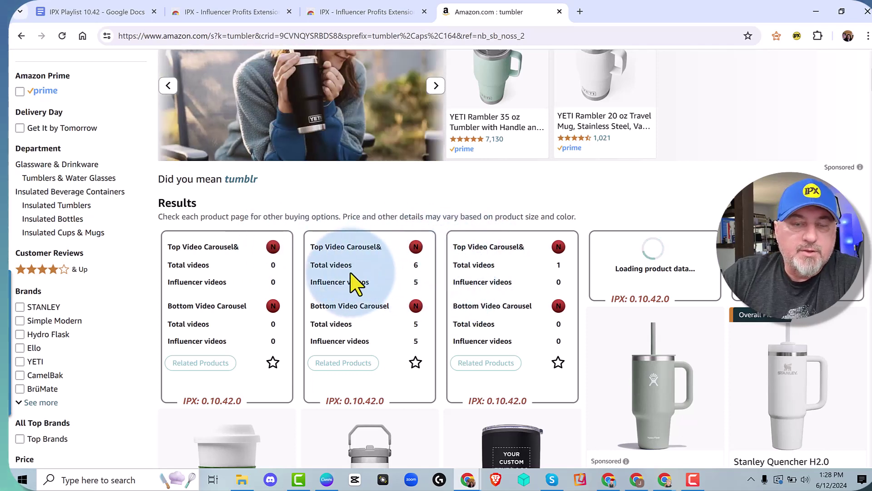
{"action": "left_click_drag", "start_coordinate": [358, 265], "coordinate": [318, 255]}
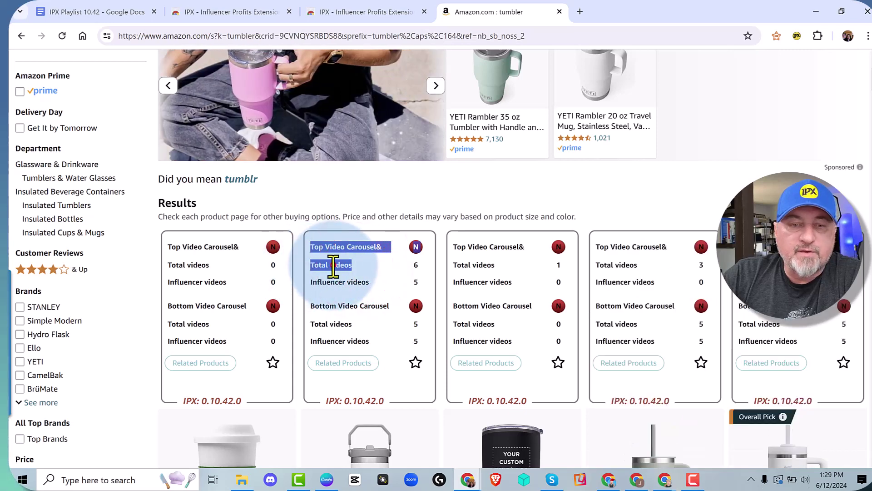
{"action": "left_click", "coordinate": [331, 261]}
{"action": "left_click_drag", "start_coordinate": [368, 265], "coordinate": [432, 299]}
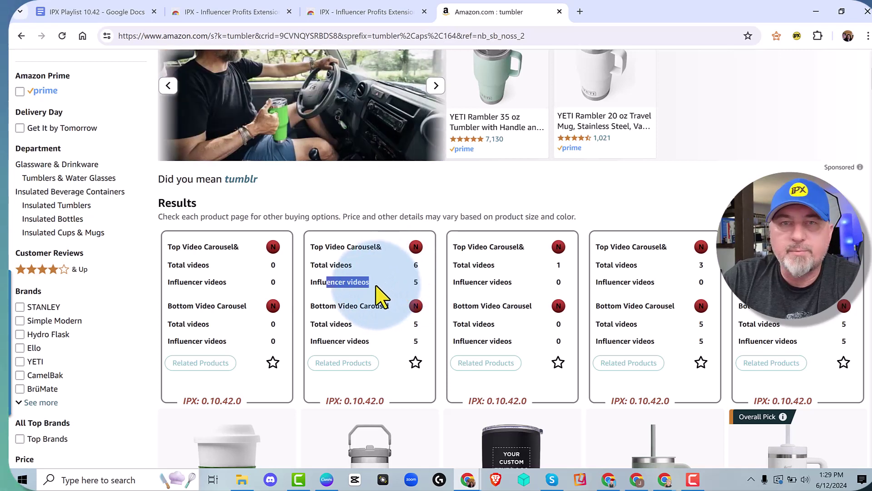
{"action": "left_click", "coordinate": [389, 281]}
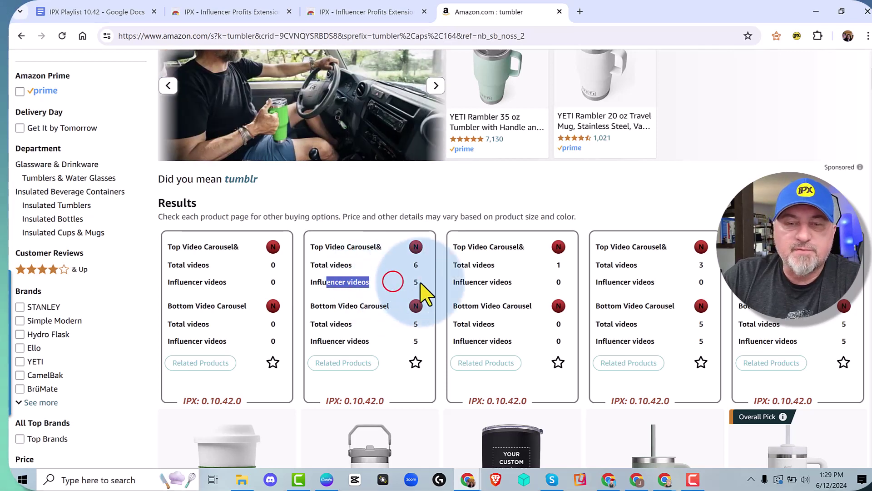
Check the video entries of the 40 oz Tumbler with Handle and save that product with IPX.
{"action": "scroll", "coordinate": [650, 306], "scroll_direction": "down", "scroll_amount": 15}
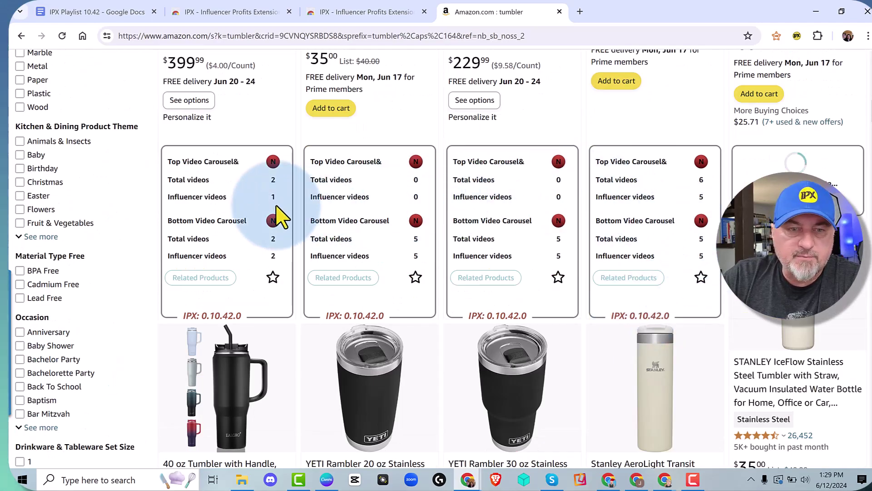
{"action": "scroll", "coordinate": [287, 223], "scroll_direction": "up", "scroll_amount": 2}
{"action": "left_click_drag", "start_coordinate": [170, 310], "coordinate": [244, 314]}
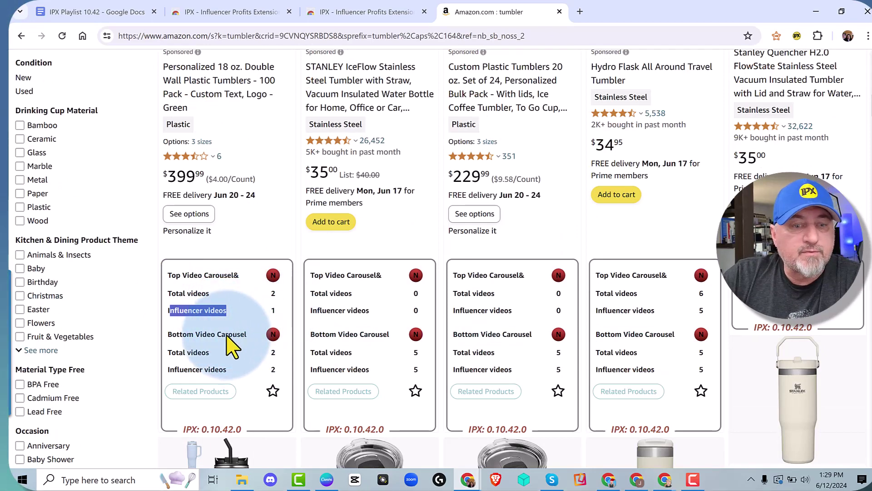
{"action": "scroll", "coordinate": [227, 339], "scroll_direction": "down", "scroll_amount": 8}
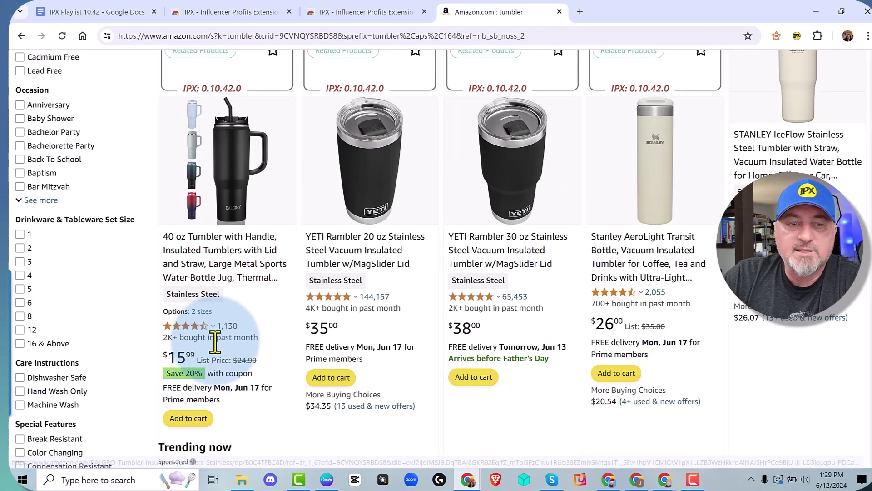
{"action": "scroll", "coordinate": [215, 335], "scroll_direction": "up", "scroll_amount": 3}
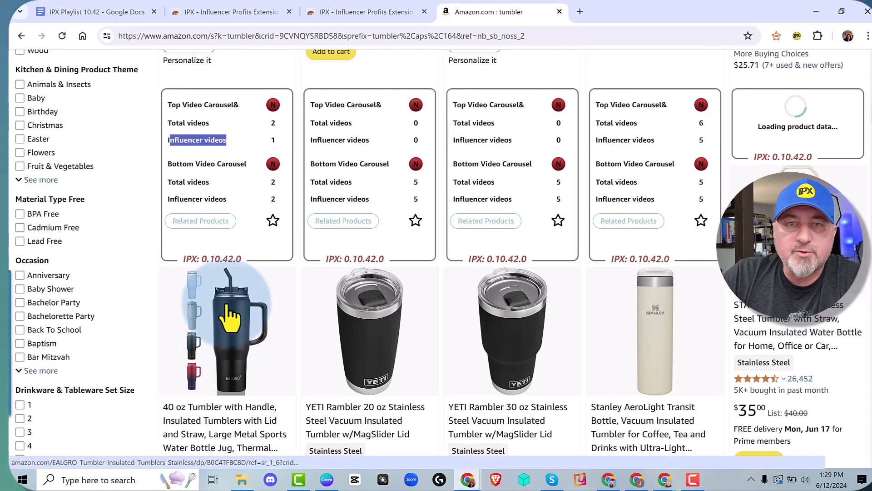
{"action": "scroll", "coordinate": [257, 336], "scroll_direction": "up", "scroll_amount": 2}
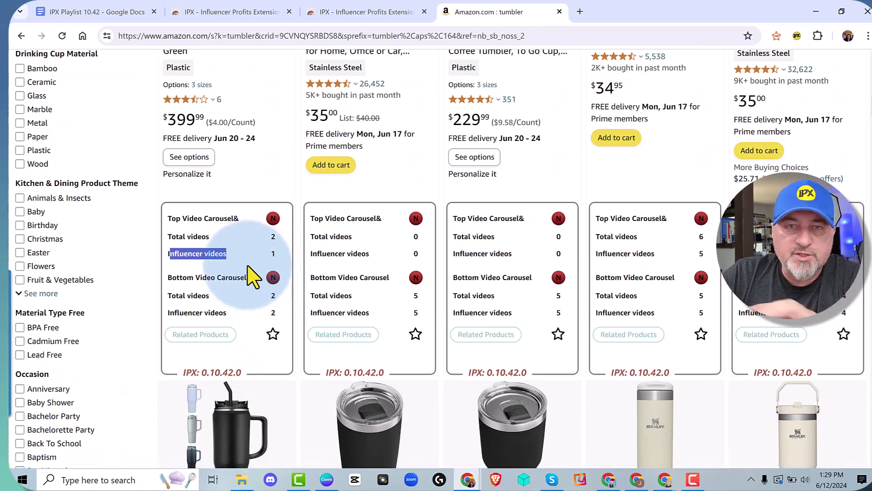
{"action": "left_click", "coordinate": [273, 335]}
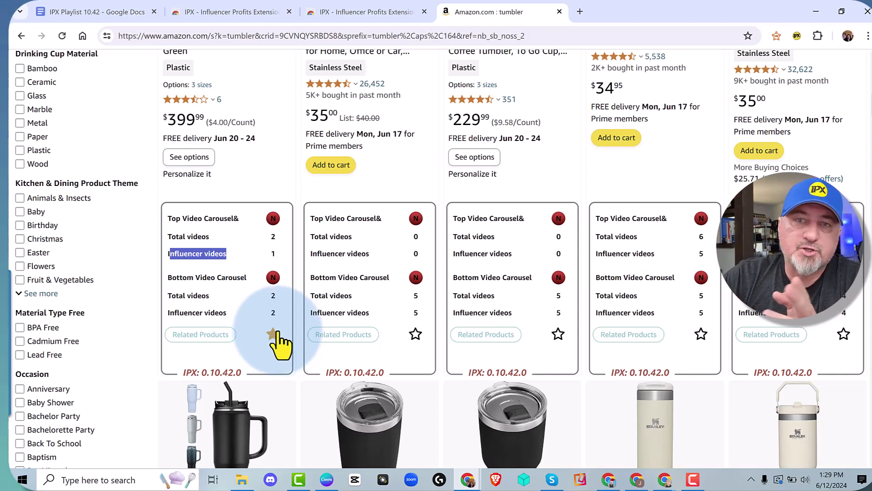
{"action": "left_click", "coordinate": [273, 334]}
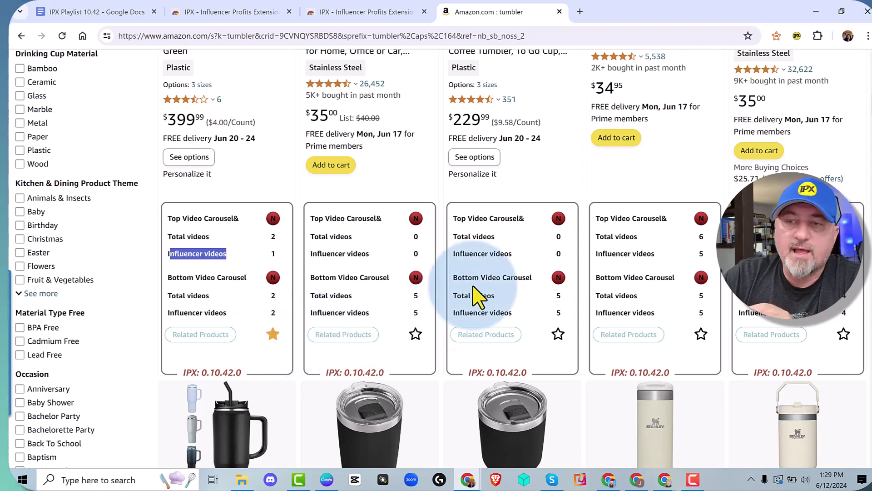
Open the IPX saved products list and review the data columns for the saved tumbler.
{"action": "left_click", "coordinate": [798, 37]}
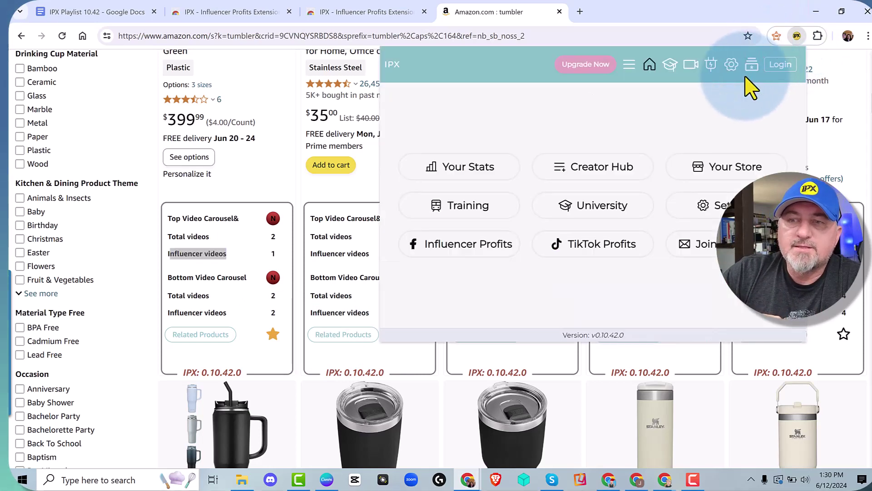
{"action": "left_click", "coordinate": [752, 65]}
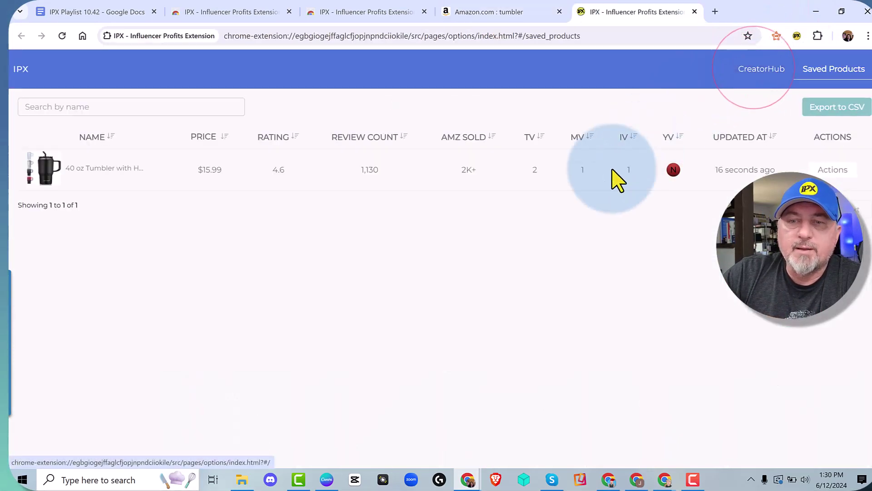
{"action": "left_click", "coordinate": [293, 138]}
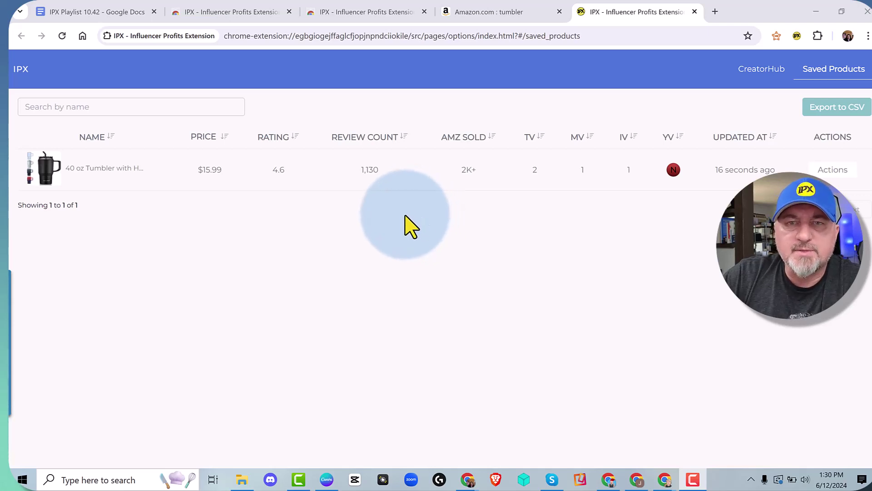
{"action": "left_click", "coordinate": [798, 35]}
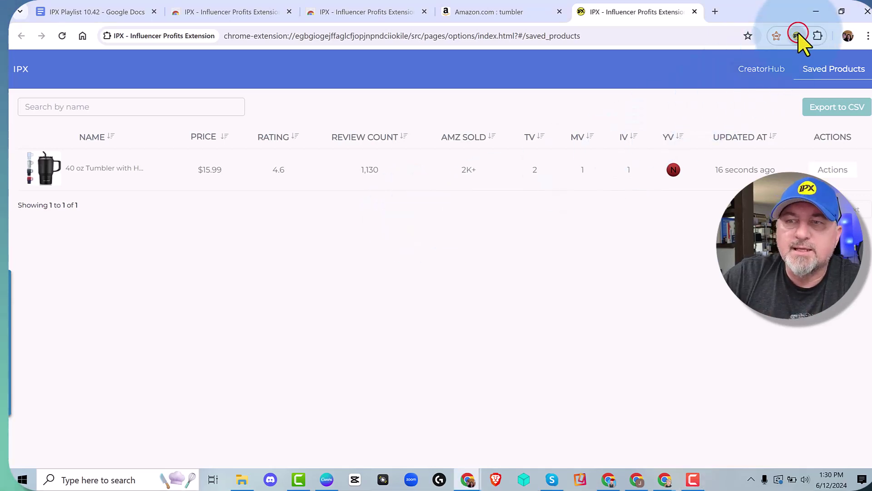
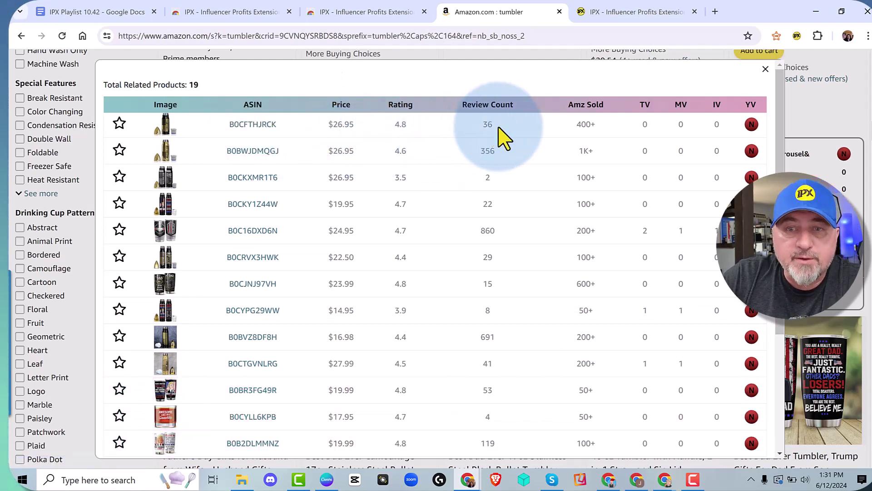
Save related product B0C16DXD6N after checking the list's sales and video columns, and check it in the saved products list.
{"action": "double_click", "coordinate": [584, 125]}
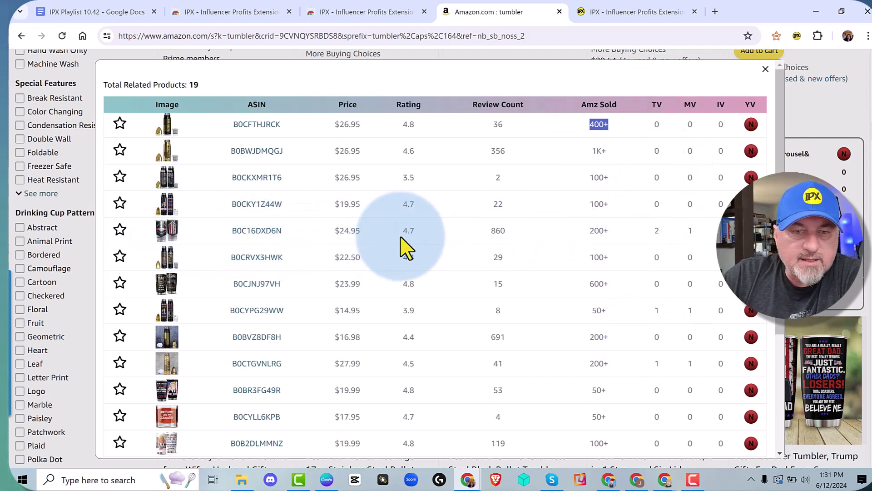
{"action": "double_click", "coordinate": [658, 231]}
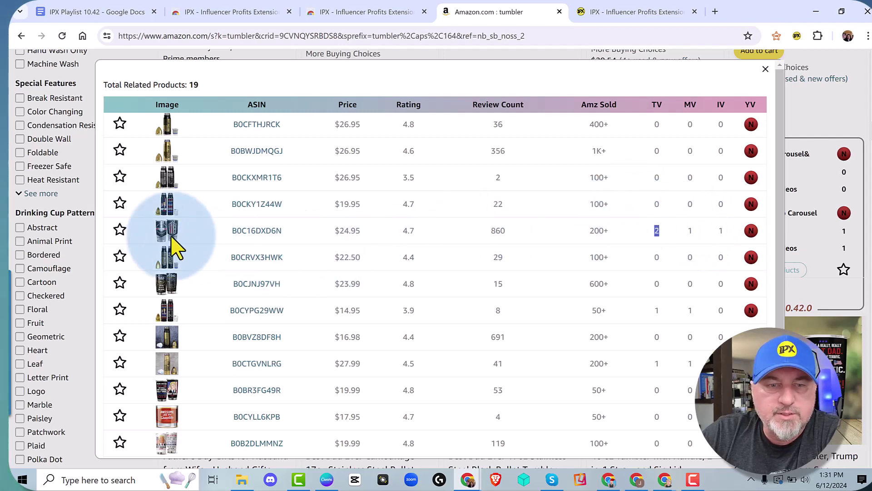
{"action": "left_click", "coordinate": [119, 229]}
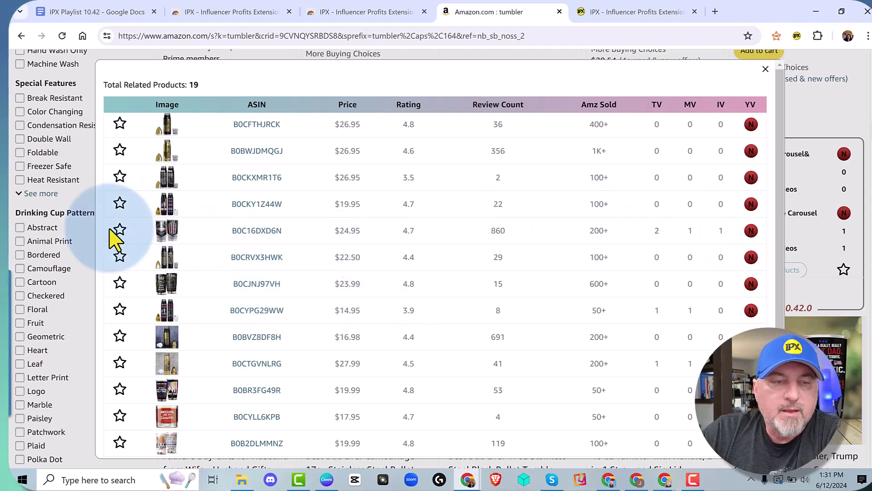
{"action": "left_click", "coordinate": [596, 13]}
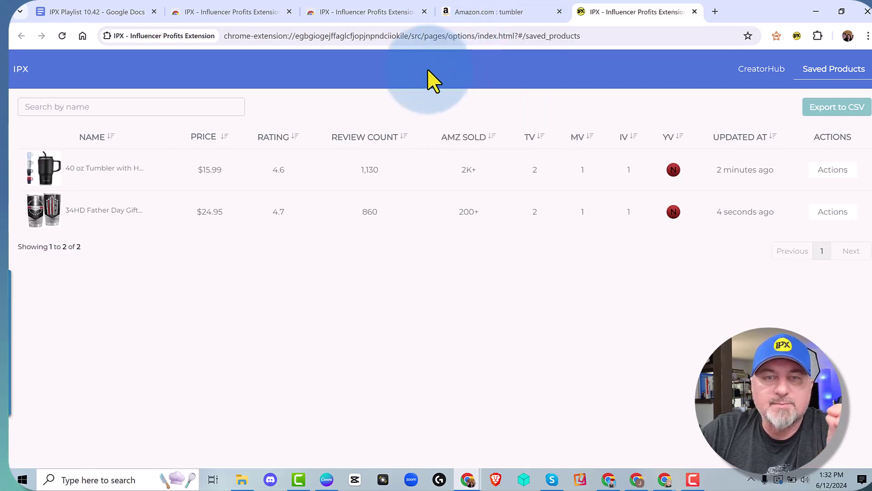
Close the related products list on Amazon and look through the IPX video data on the remaining tumbler results.
{"action": "left_click", "coordinate": [485, 12]}
{"action": "left_click", "coordinate": [766, 69]}
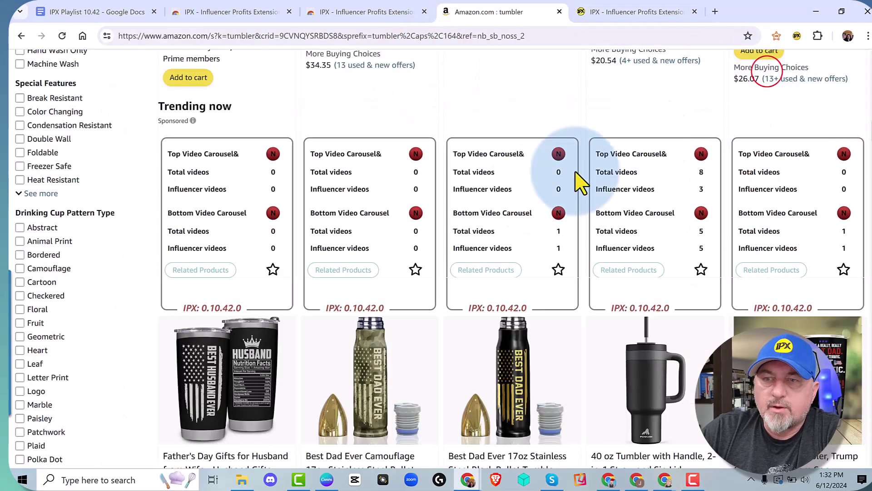
{"action": "left_click", "coordinate": [423, 75]}
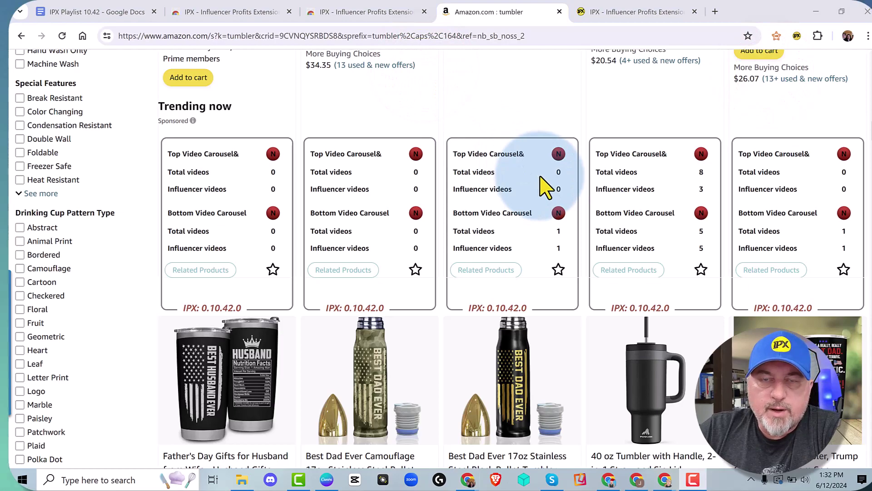
{"action": "scroll", "coordinate": [541, 178], "scroll_direction": "down", "scroll_amount": 15}
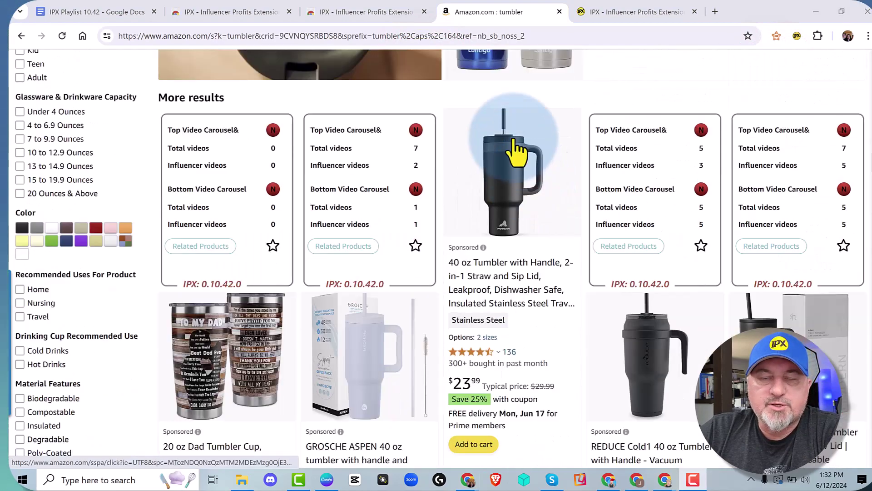
{"action": "scroll", "coordinate": [518, 152], "scroll_direction": "down", "scroll_amount": 14}
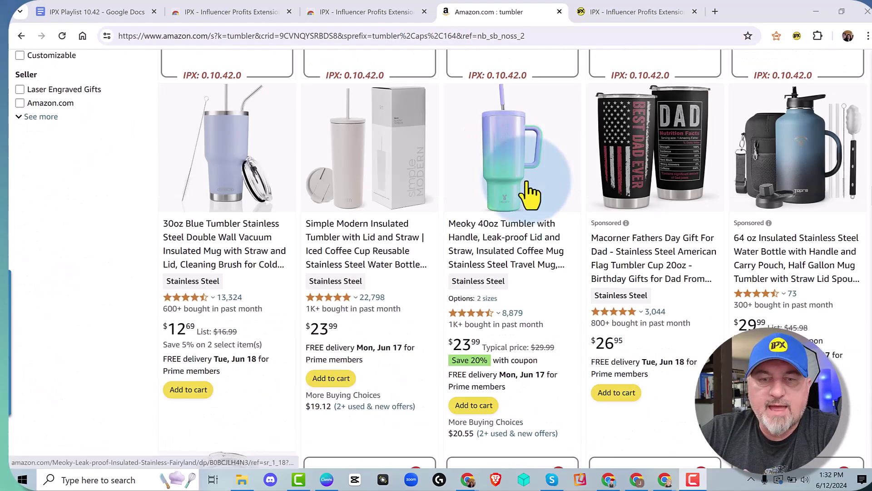
{"action": "scroll", "coordinate": [541, 200], "scroll_direction": "down", "scroll_amount": 3}
{"action": "scroll", "coordinate": [546, 200], "scroll_direction": "up", "scroll_amount": 15}
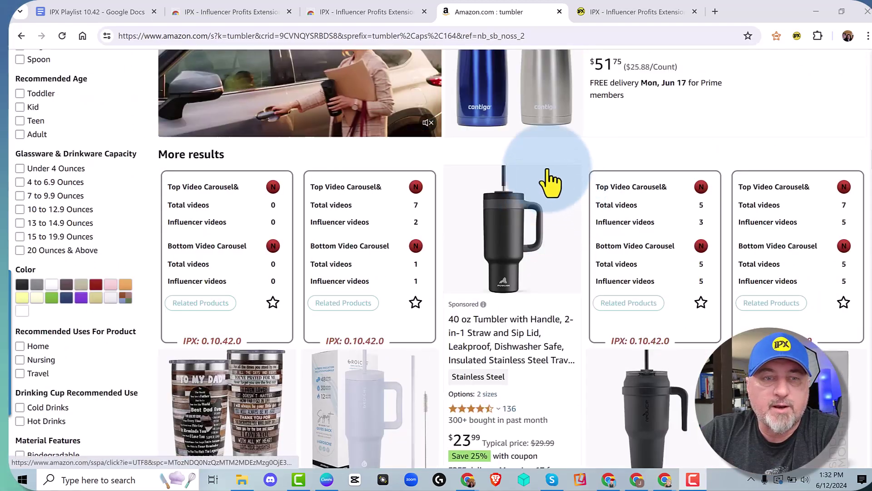
{"action": "scroll", "coordinate": [536, 184], "scroll_direction": "up", "scroll_amount": 5}
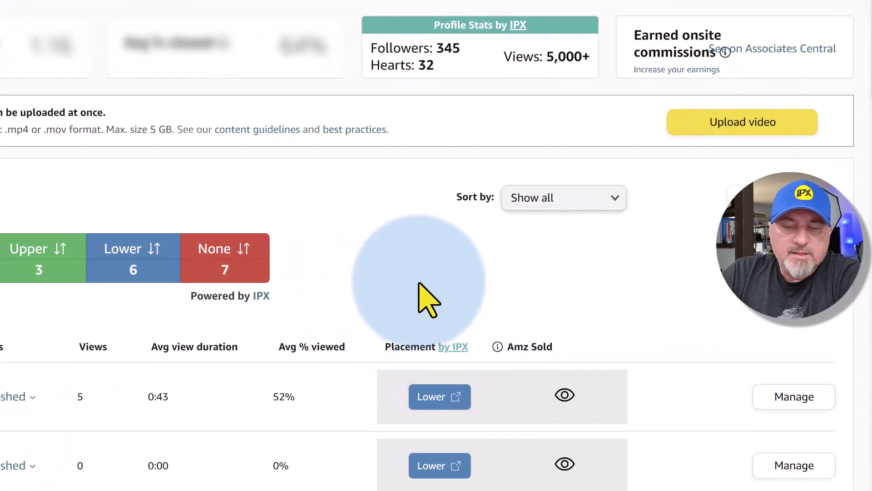
Reveal the Amz Sold figures for the Creator Hub videos, dismissing the feedback request, and examine the first three rows.
{"action": "mouse_move", "coordinate": [407, 404]}
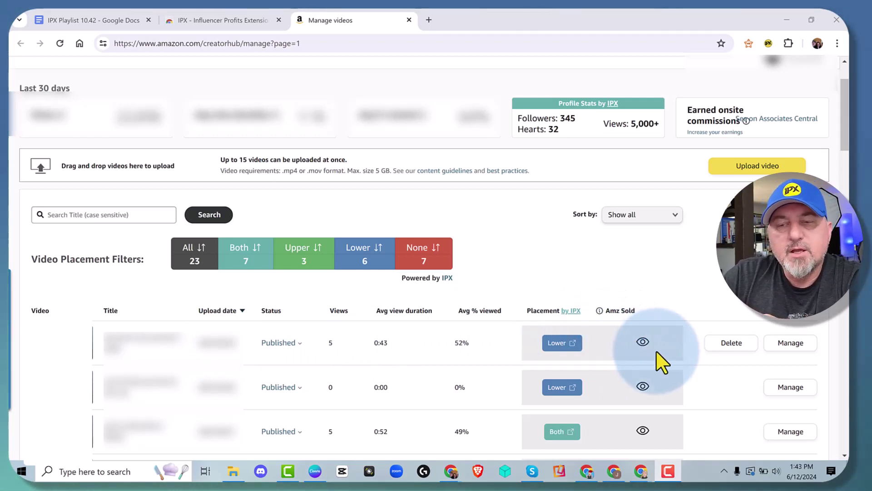
{"action": "left_click", "coordinate": [643, 342]}
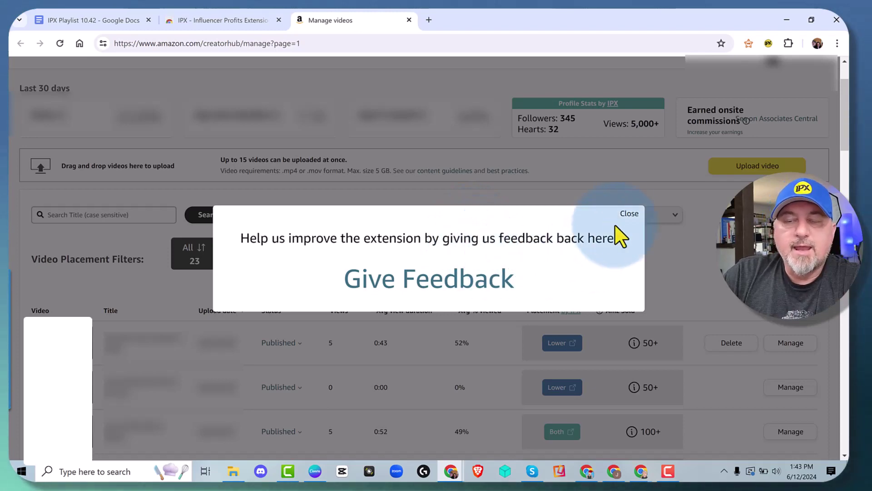
{"action": "left_click", "coordinate": [626, 215]}
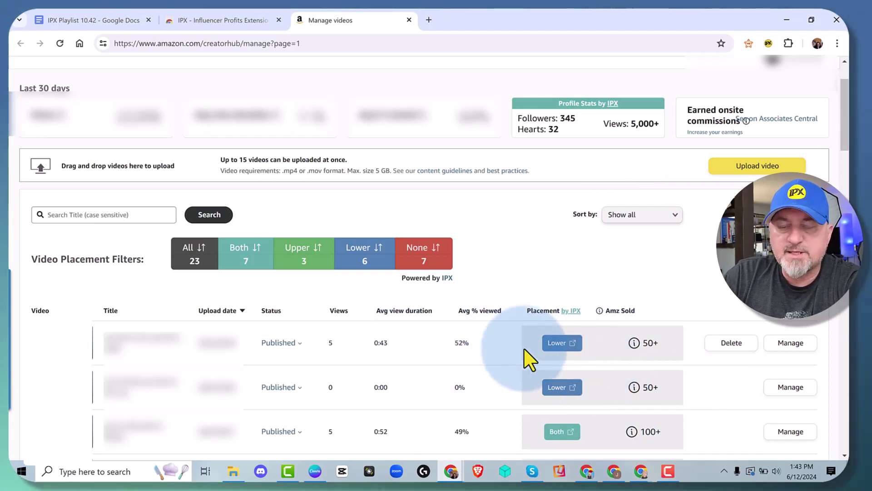
{"action": "mouse_move", "coordinate": [642, 351]}
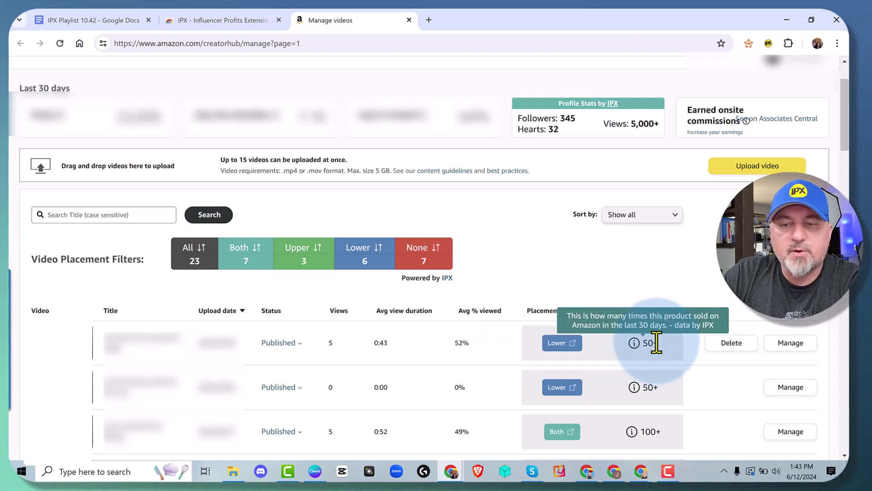
{"action": "mouse_move", "coordinate": [644, 384]}
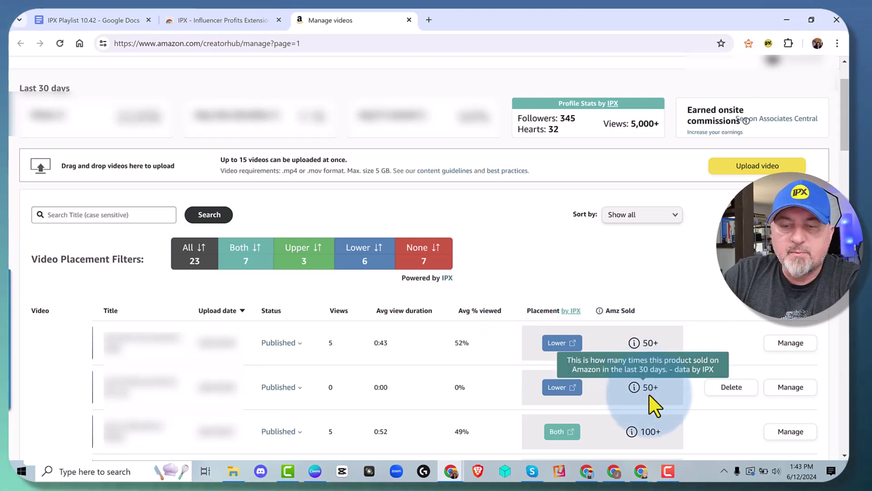
{"action": "mouse_move", "coordinate": [645, 431]}
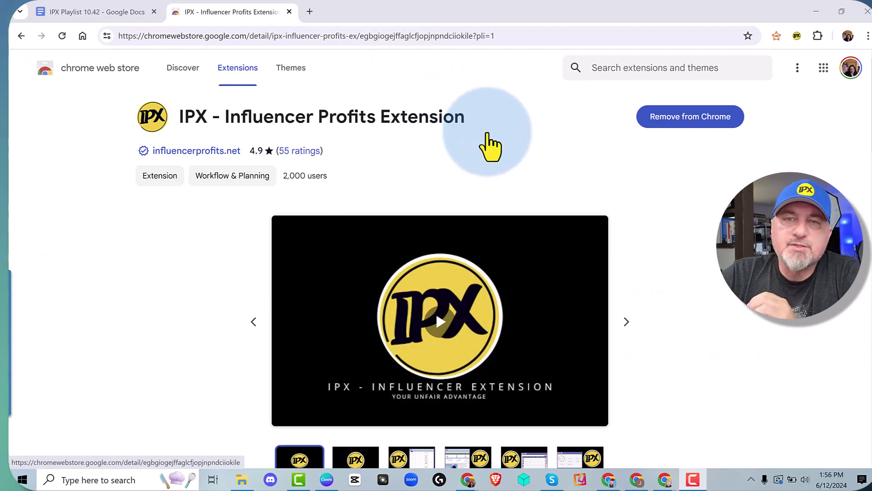
Open the IPX extension popup on the Chrome Web Store page and view its shortcuts.
{"action": "left_click", "coordinate": [797, 36]}
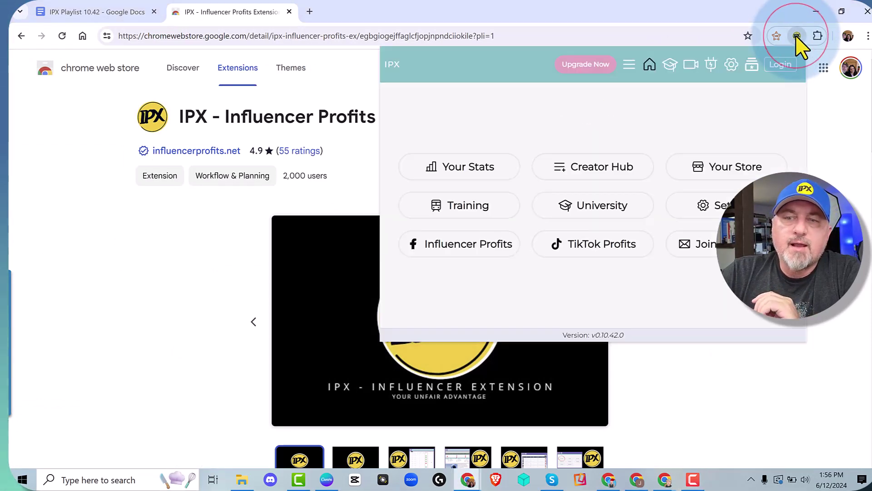
{"action": "left_click_drag", "start_coordinate": [477, 209], "coordinate": [642, 162]}
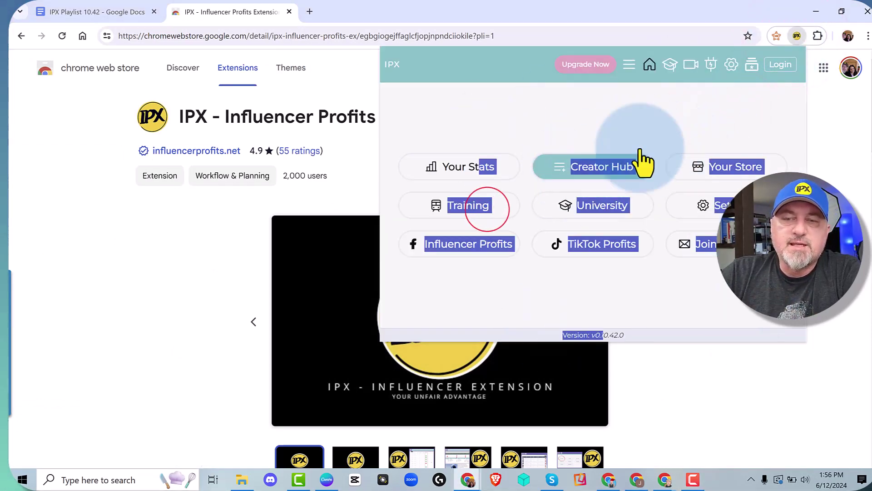
Clear the text selection in the IPX popup and view the extension's general settings through to the end of the list.
{"action": "left_click", "coordinate": [604, 116]}
{"action": "left_click", "coordinate": [629, 64]}
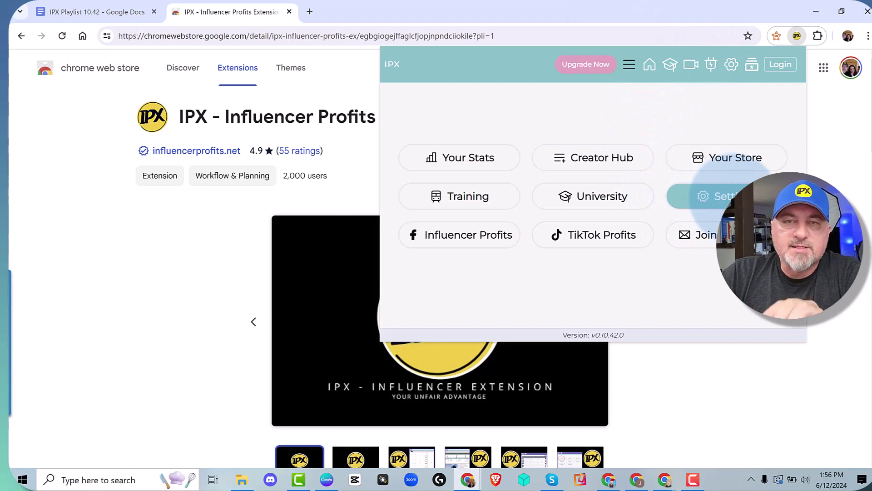
{"action": "left_click", "coordinate": [731, 65]}
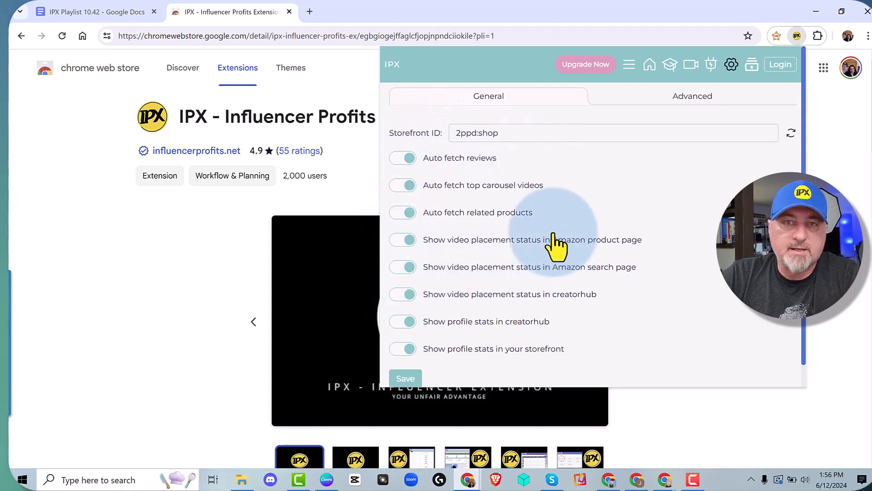
{"action": "scroll", "coordinate": [547, 227], "scroll_direction": "down", "scroll_amount": 1}
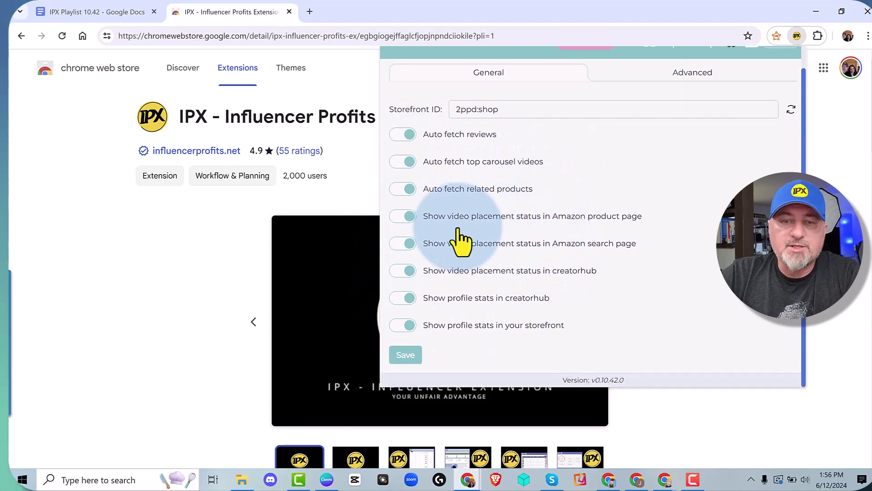
Switch auto fetch related products and the video placement status for Amazon product and search pages off and back on.
{"action": "left_click", "coordinate": [403, 190]}
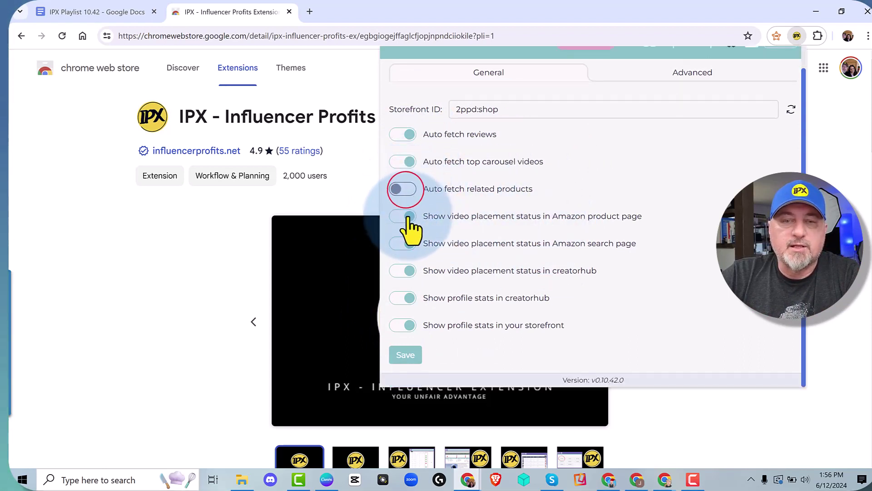
{"action": "left_click", "coordinate": [403, 217]}
{"action": "left_click", "coordinate": [403, 243]}
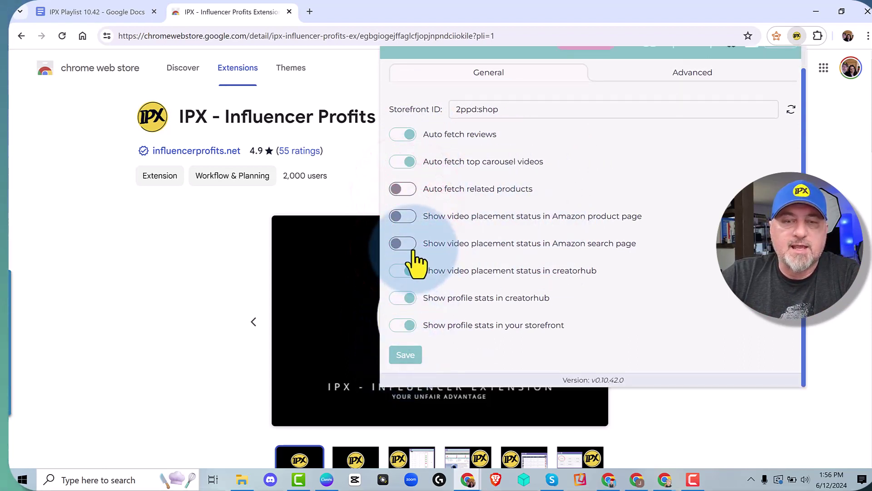
{"action": "left_click", "coordinate": [400, 243]}
{"action": "left_click", "coordinate": [400, 216]}
{"action": "left_click", "coordinate": [401, 187]}
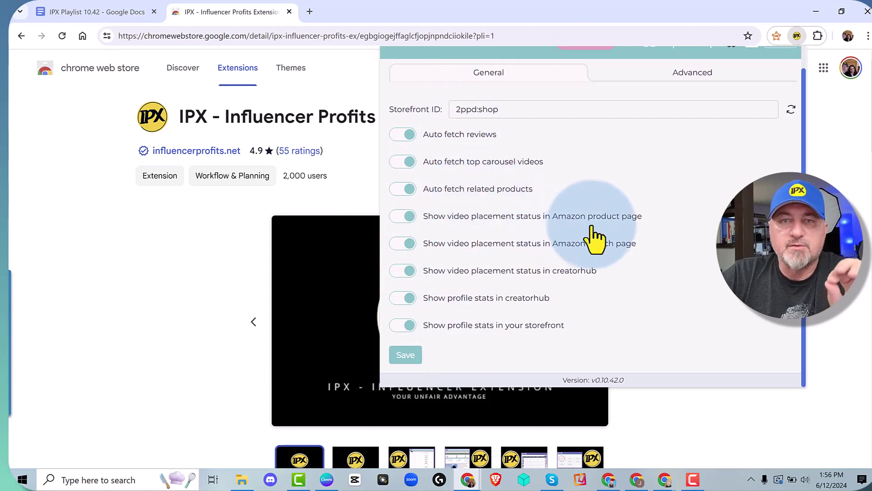
Return to the extension's shortcuts overview and reopen the general settings from its Settings shortcut.
{"action": "scroll", "coordinate": [657, 271], "scroll_direction": "up", "scroll_amount": 1}
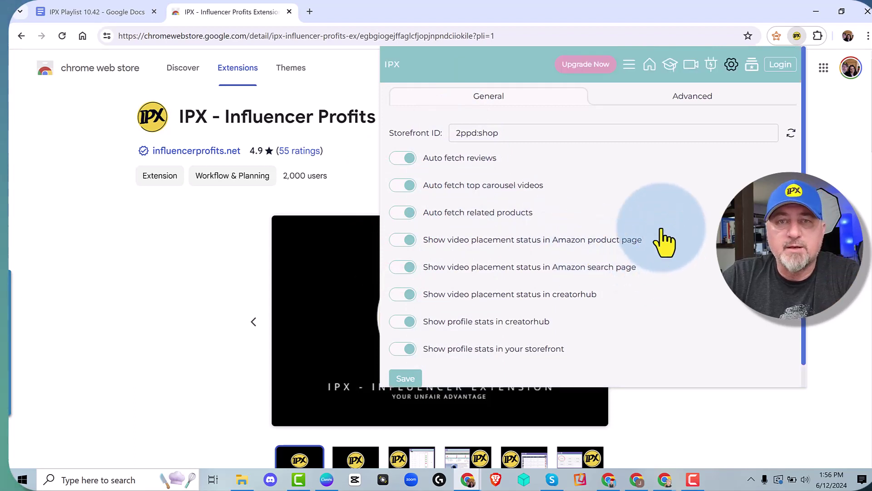
{"action": "left_click", "coordinate": [628, 66]}
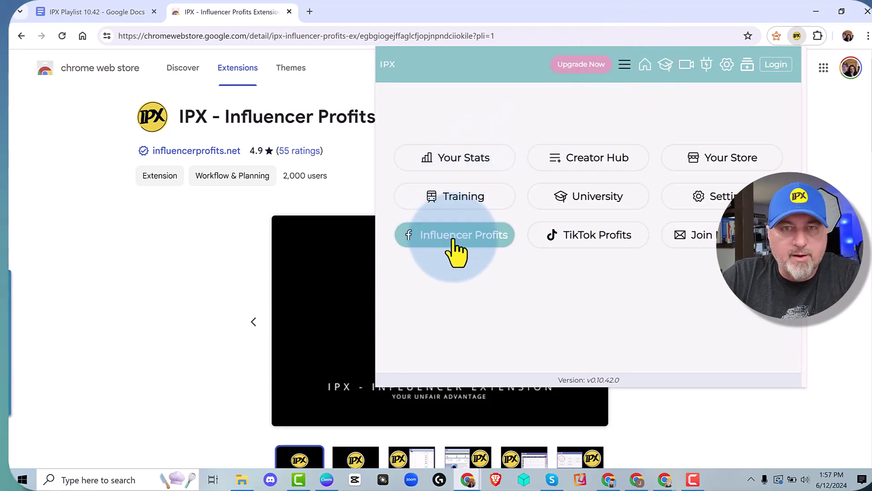
{"action": "left_click", "coordinate": [710, 199]}
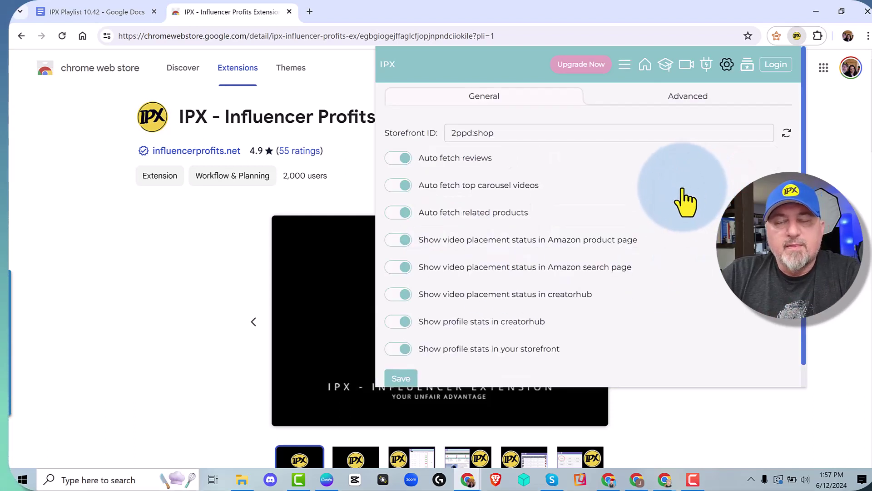